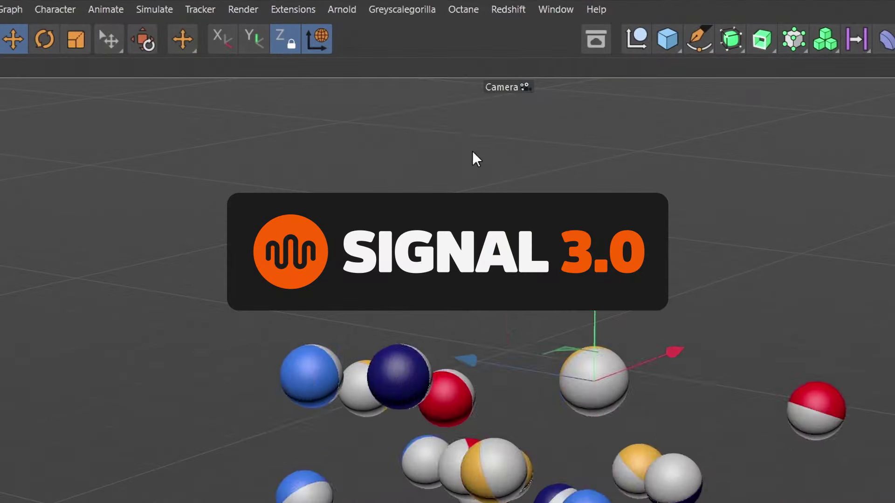
{"action": "left_click", "coordinate": [405, 10]}
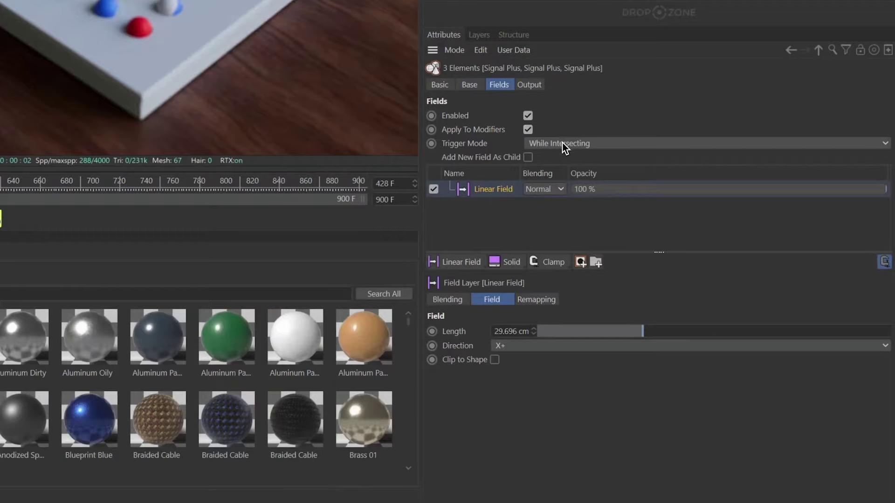
{"action": "left_click", "coordinate": [564, 143]}
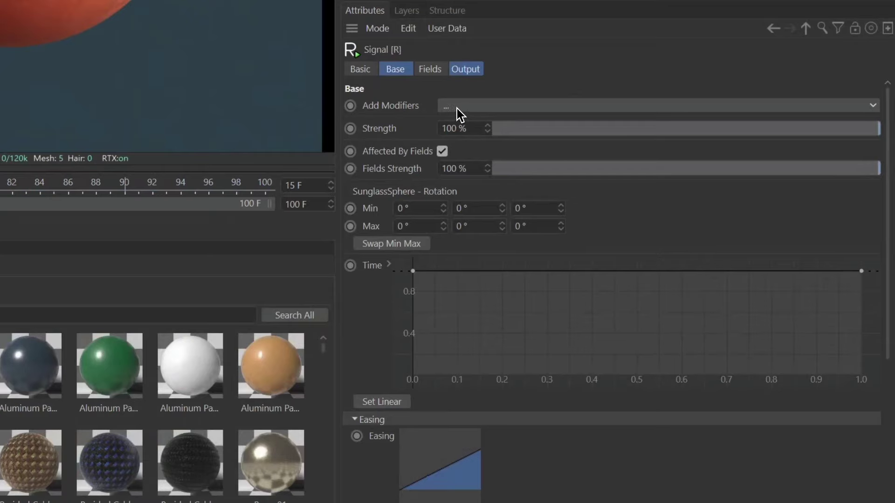
{"action": "left_click", "coordinate": [456, 108]}
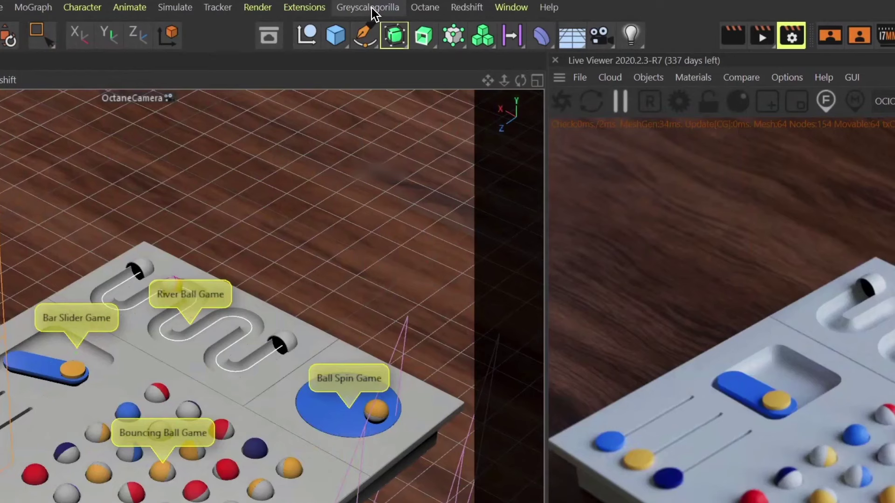
{"action": "left_click", "coordinate": [286, 13]}
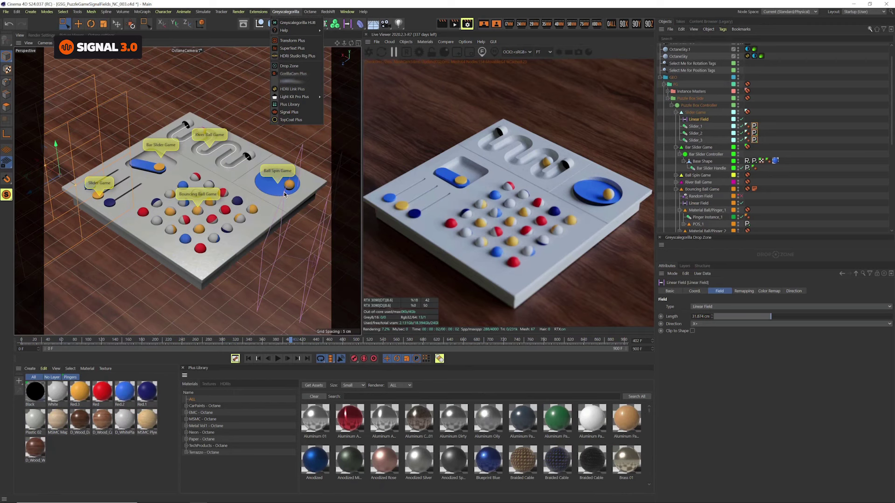
Step: Select the Bouncing Ball Game's linear field and sweep it across the balls and back off the board during playback
{"action": "left_click", "coordinate": [258, 275]}
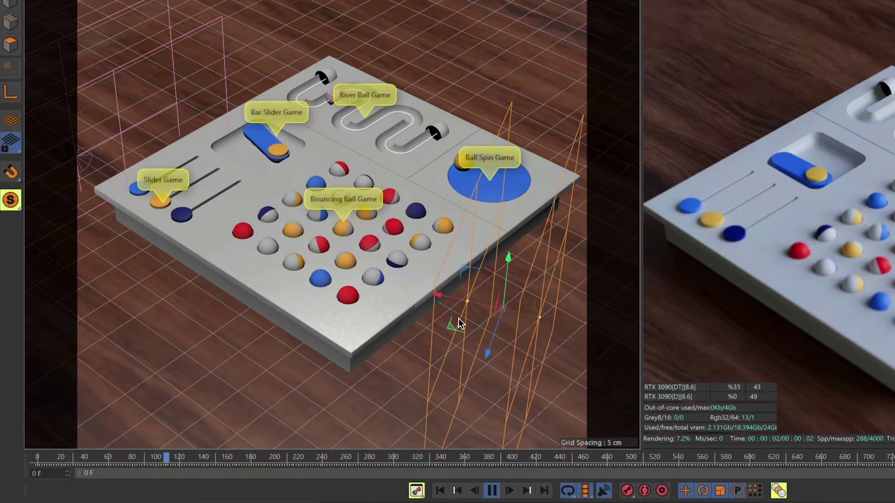
{"action": "left_click_drag", "start_coordinate": [446, 296], "coordinate": [122, 243]}
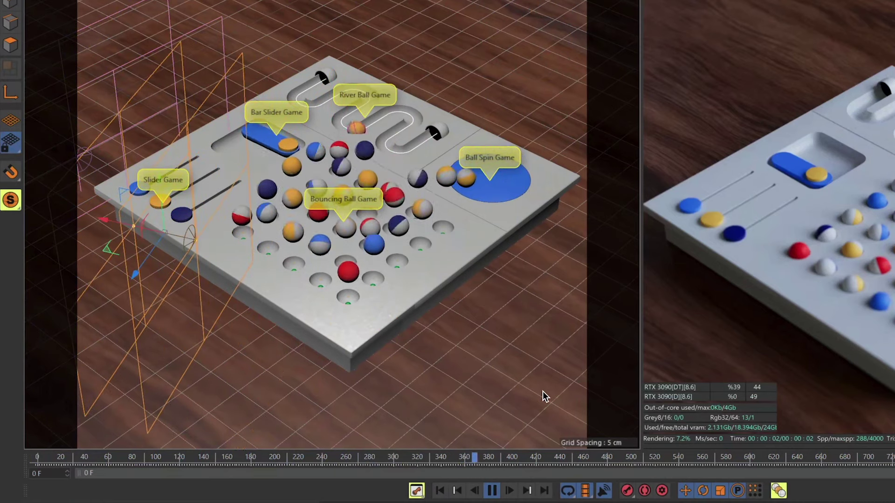
{"action": "left_click", "coordinate": [440, 491]}
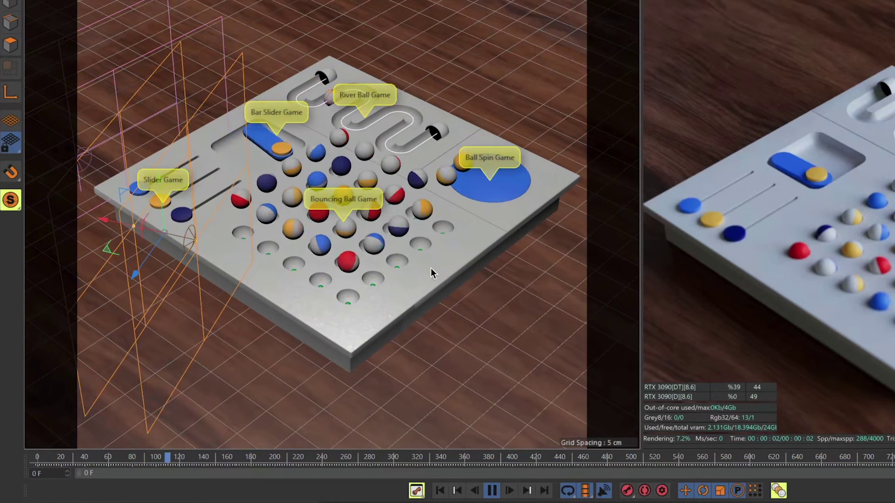
{"action": "left_click", "coordinate": [491, 491]}
{"action": "left_click_drag", "start_coordinate": [103, 222], "coordinate": [472, 248]}
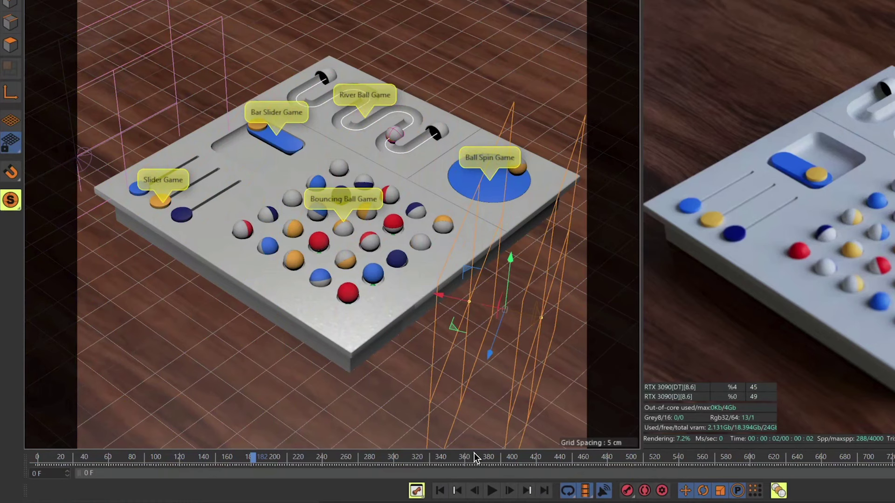
Step: Replay the animation while sweeping the linear field over the bouncing balls, then rewind and return the field beside the board's front edge
{"action": "left_click", "coordinate": [456, 491]}
{"action": "left_click", "coordinate": [492, 490]}
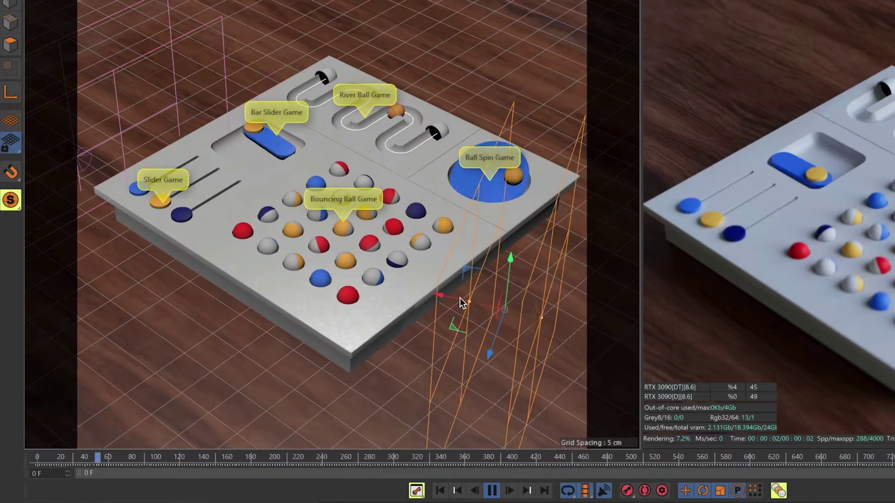
{"action": "left_click_drag", "start_coordinate": [460, 302], "coordinate": [97, 239]}
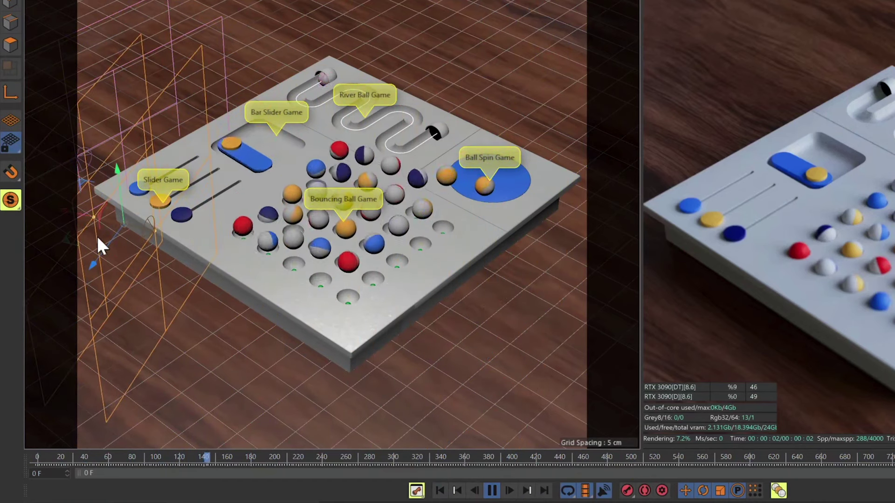
{"action": "left_click", "coordinate": [494, 495]}
{"action": "left_click", "coordinate": [438, 489]}
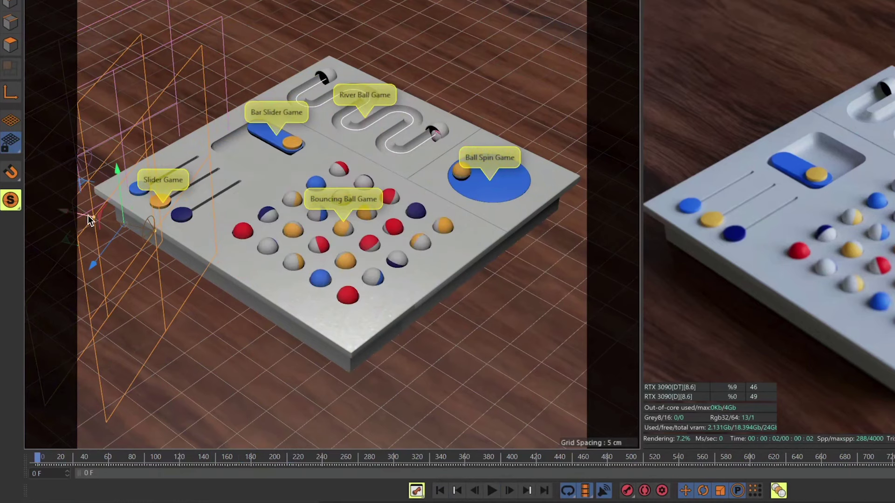
{"action": "left_click_drag", "start_coordinate": [83, 214], "coordinate": [450, 273]}
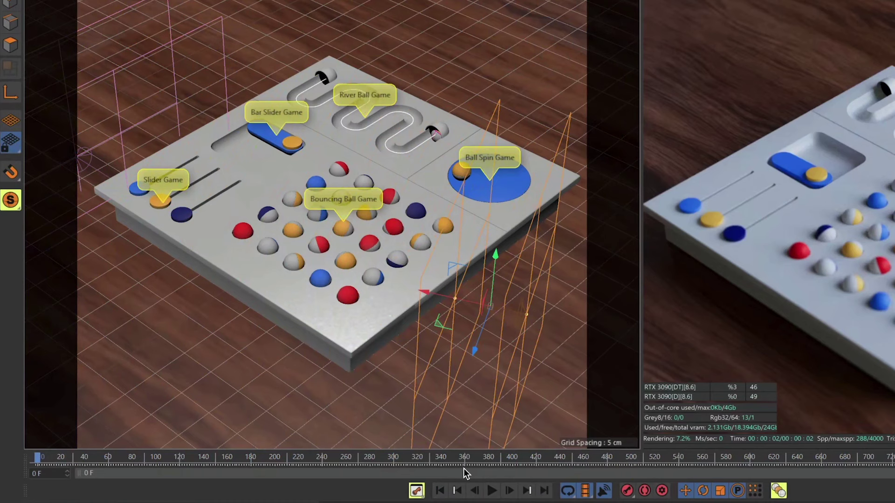
Step: Pass the linear field over the bouncing balls once more, move it back off the board, and stop playback
{"action": "left_click_drag", "start_coordinate": [444, 294], "coordinate": [113, 226]}
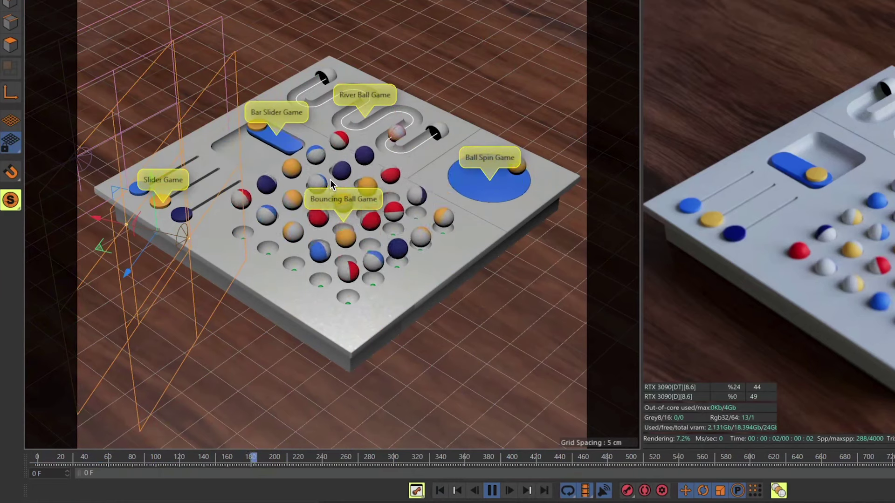
{"action": "left_click_drag", "start_coordinate": [99, 216], "coordinate": [473, 293]}
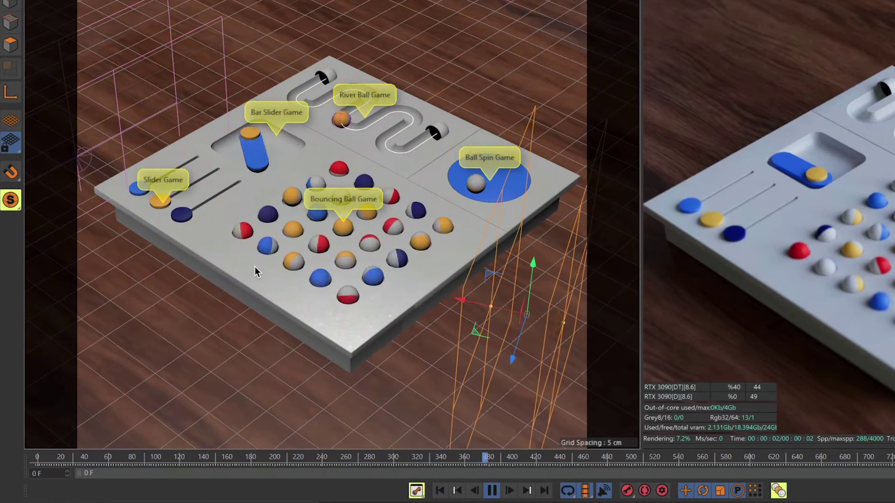
{"action": "left_click", "coordinate": [493, 495]}
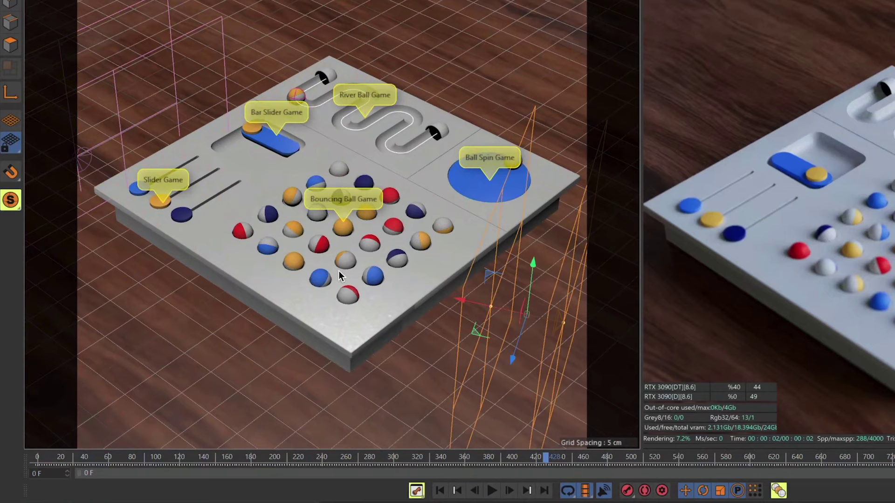
Step: Select the Signal Plus tags on Slider_1, Slider_2 and Slider_3 together and review their base settings
{"action": "right_click_drag", "start_coordinate": [220, 176], "coordinate": [400, 246], "text": "alt"}
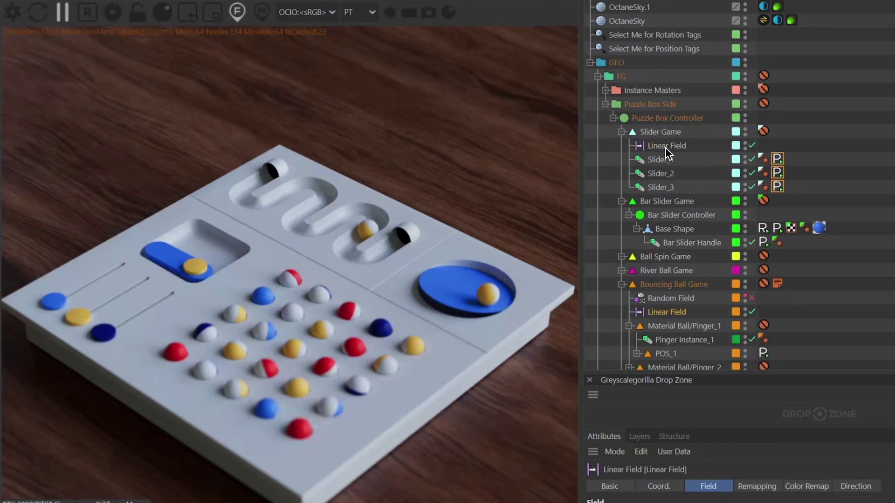
{"action": "double_click", "coordinate": [666, 146]}
{"action": "left_click_drag", "start_coordinate": [786, 184], "coordinate": [788, 200]}
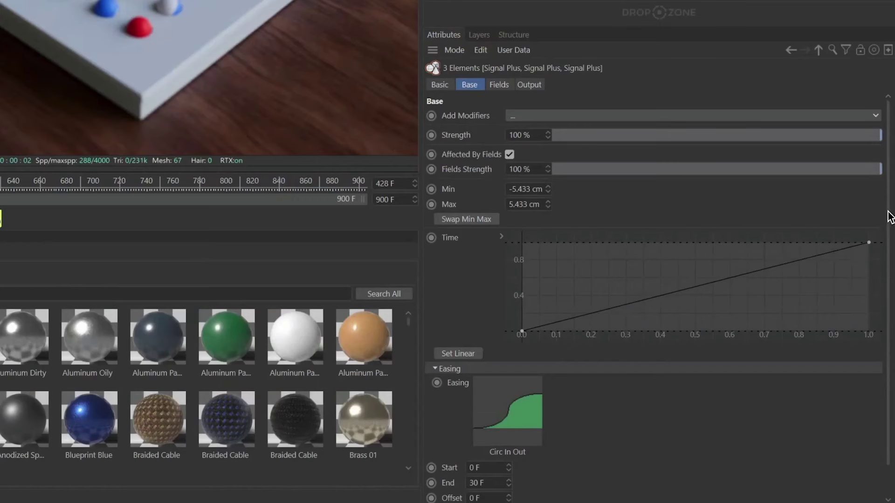
{"action": "scroll", "coordinate": [890, 210], "scroll_direction": "down", "scroll_amount": 2}
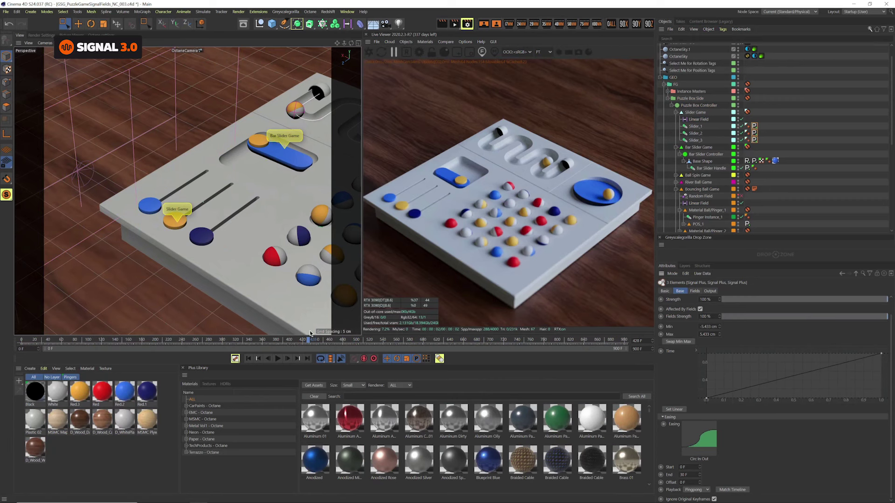
Step: In the slider tags' field settings, select the Linear Field layer and choose While Intersecting as the trigger mode
{"action": "left_click", "coordinate": [696, 291]}
{"action": "left_click", "coordinate": [689, 343]}
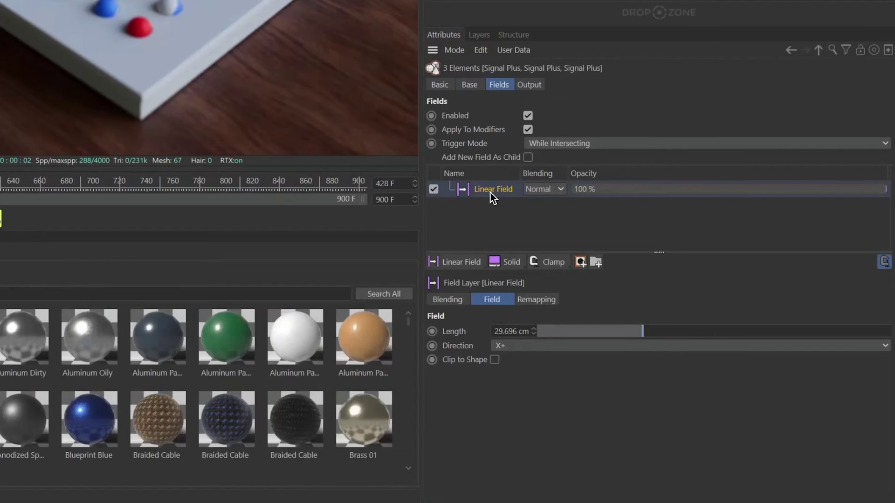
{"action": "left_click", "coordinate": [564, 142]}
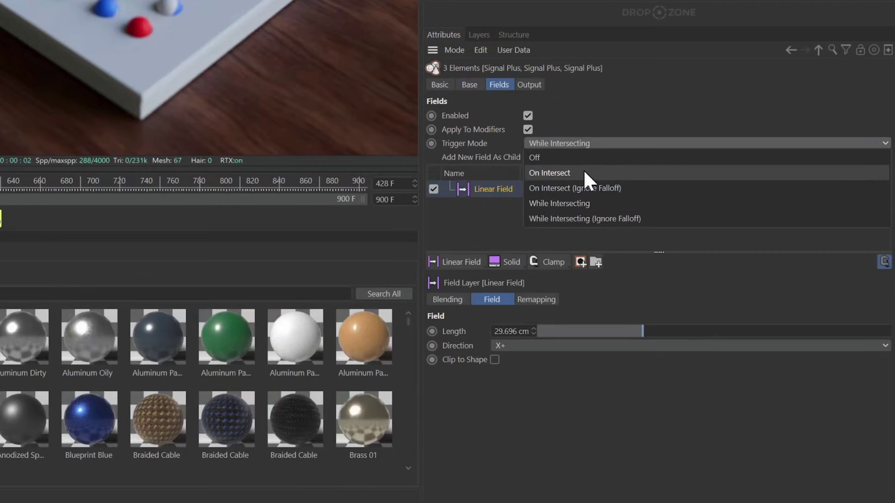
{"action": "left_click", "coordinate": [578, 204]}
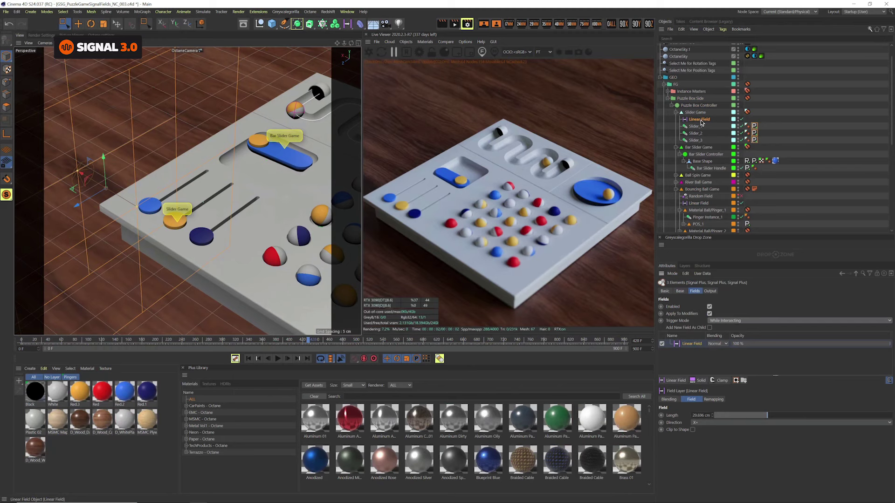
Step: Play from the first frame and sweep the Slider Game's linear field across the three sliders and back off them
{"action": "left_click", "coordinate": [700, 120]}
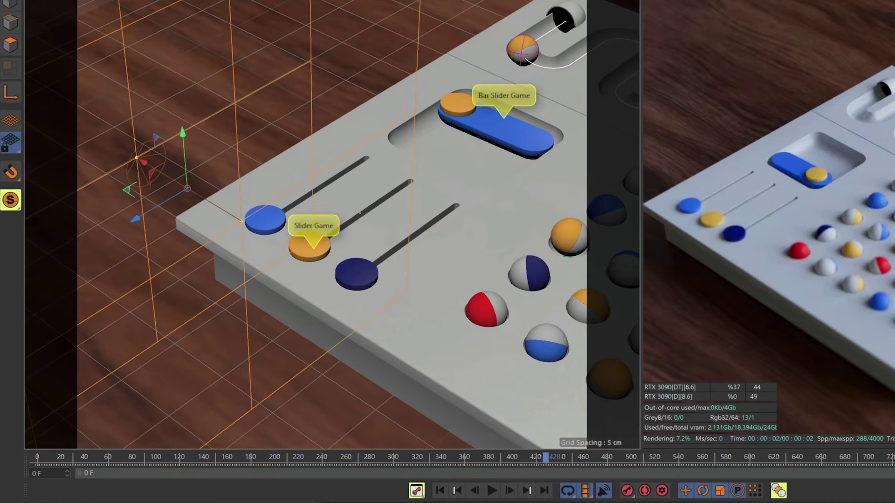
{"action": "left_click", "coordinate": [439, 491]}
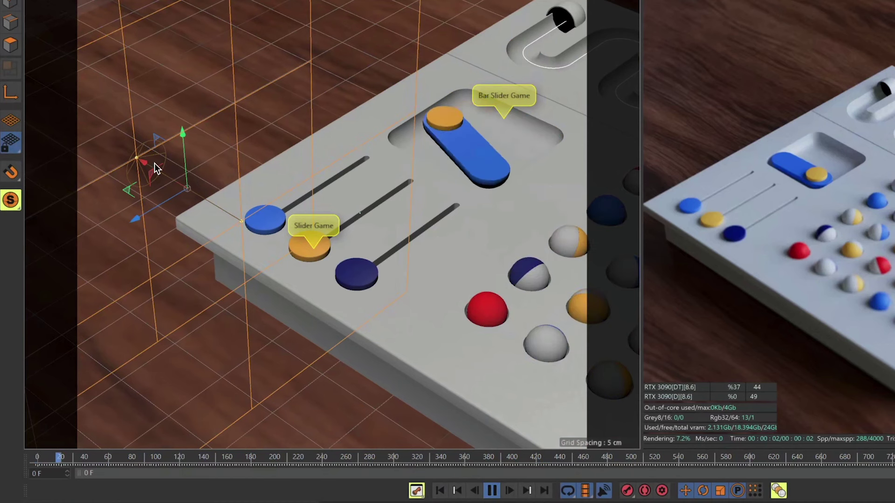
{"action": "left_click_drag", "start_coordinate": [145, 164], "coordinate": [391, 273]}
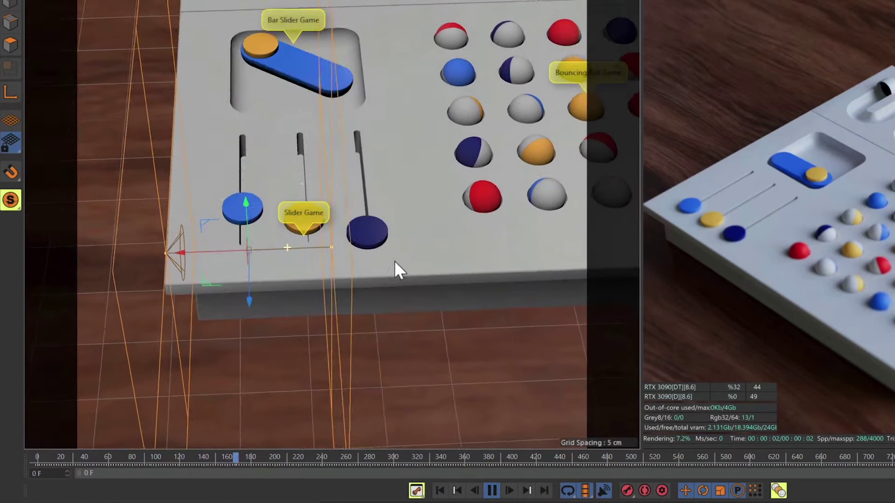
{"action": "left_click_drag", "start_coordinate": [210, 253], "coordinate": [257, 248]}
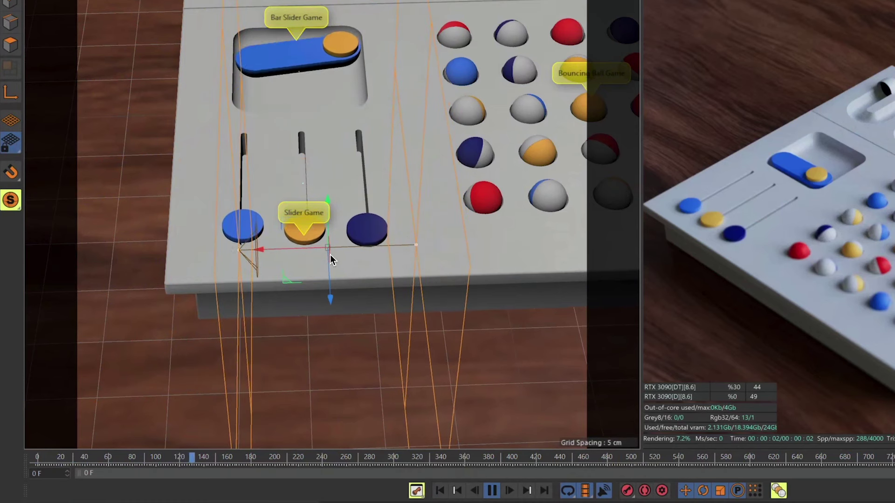
{"action": "left_click_drag", "start_coordinate": [300, 249], "coordinate": [580, 280]}
{"action": "left_click", "coordinate": [439, 490]}
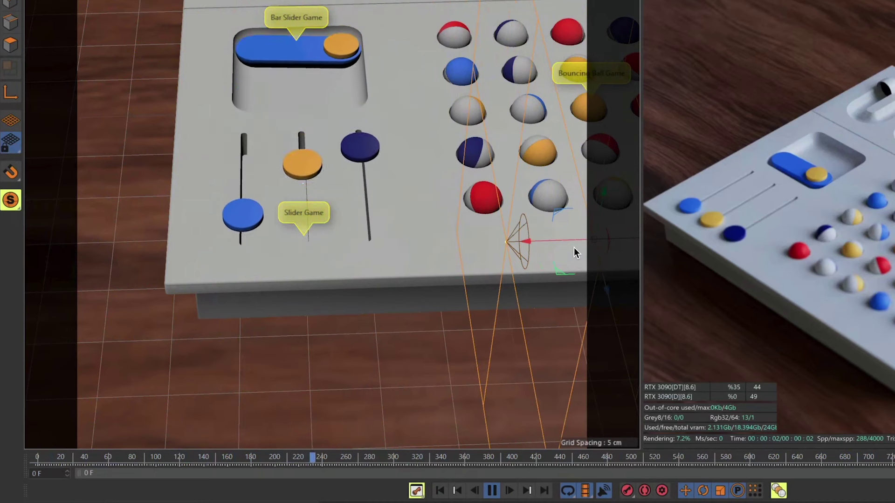
{"action": "left_click_drag", "start_coordinate": [571, 239], "coordinate": [80, 236]}
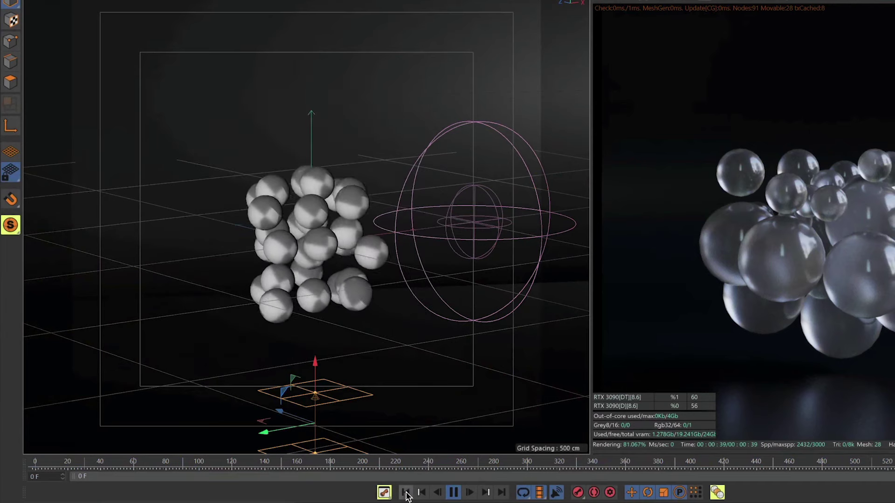
Step: Restart the sphere animation and move its linear field up through the sphere grid and back down beneath it
{"action": "left_click", "coordinate": [405, 492]}
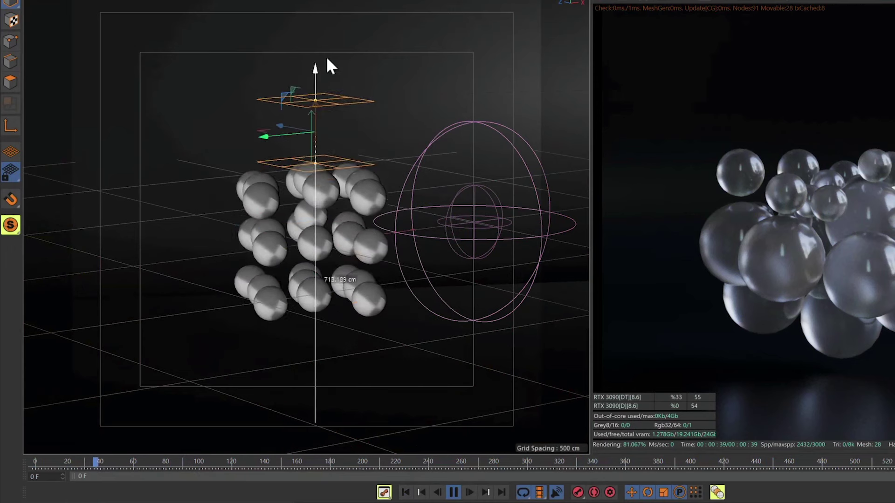
{"action": "left_click", "coordinate": [405, 493]}
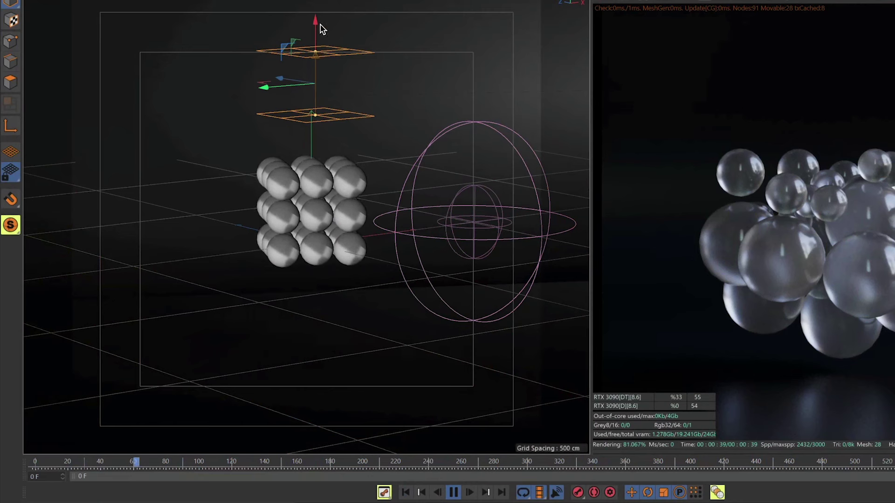
{"action": "left_click_drag", "start_coordinate": [315, 22], "coordinate": [357, 325]}
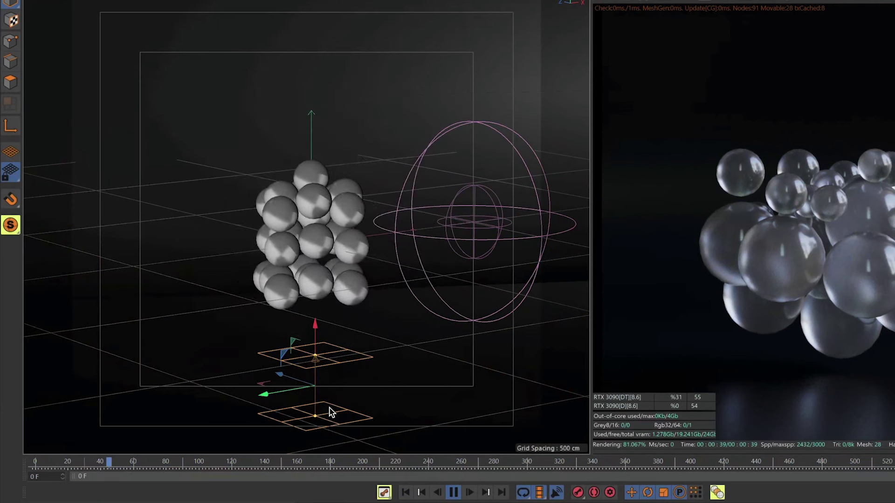
Step: Lower the linear field slightly further beneath the sphere grid and play the animation from the first frame
{"action": "left_click", "coordinate": [405, 492]}
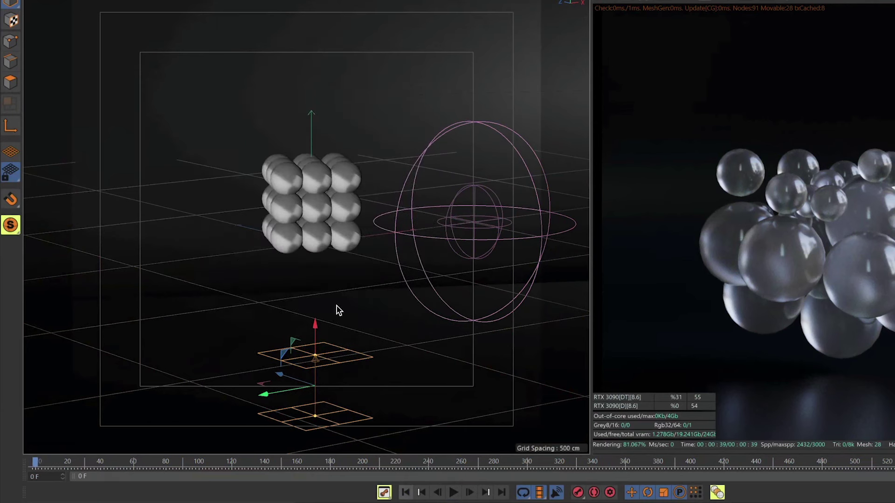
{"action": "left_click_drag", "start_coordinate": [317, 341], "coordinate": [320, 375]}
{"action": "left_click", "coordinate": [453, 492]}
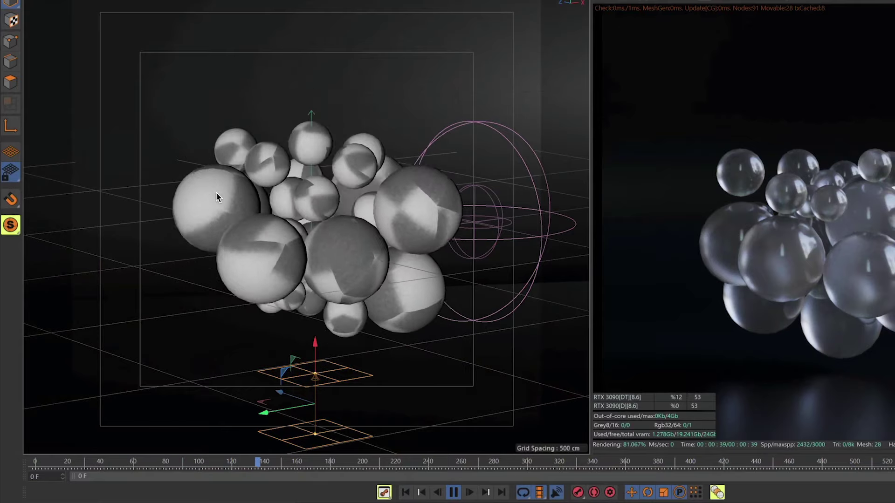
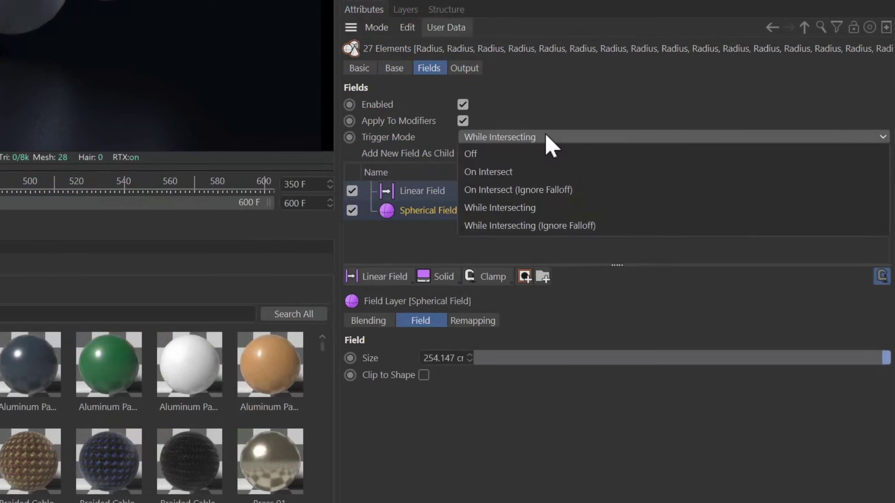
Step: Examine the trigger mode options available for the 27 selected Radius tags
{"action": "left_click", "coordinate": [552, 122]}
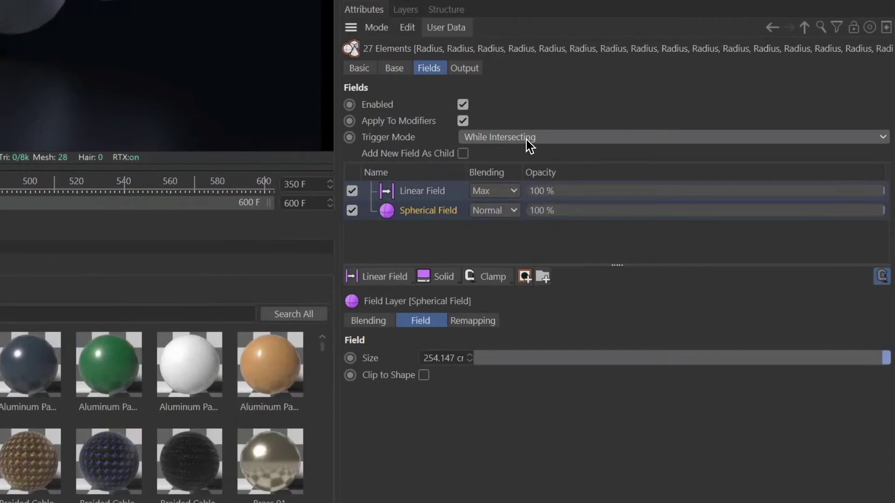
{"action": "left_click", "coordinate": [535, 138]}
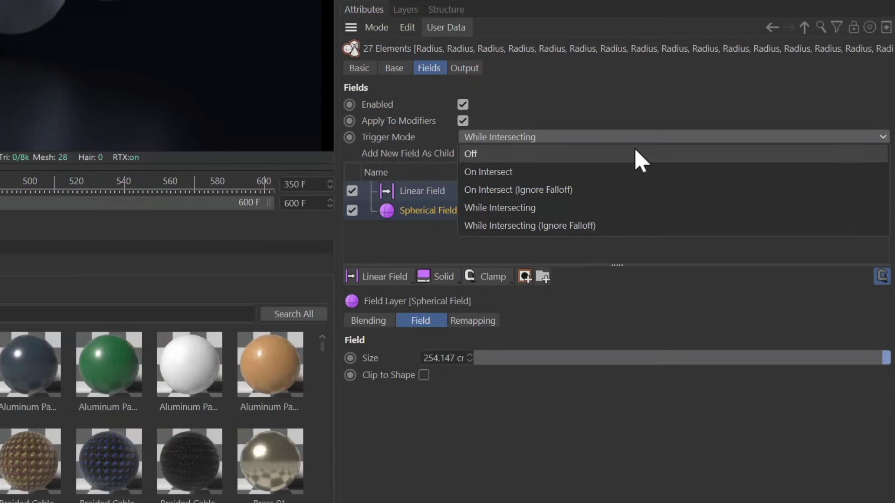
Step: Play the sphere animation from the start and sweep the spherical field sideways through the sphere grid
{"action": "left_click", "coordinate": [629, 105]}
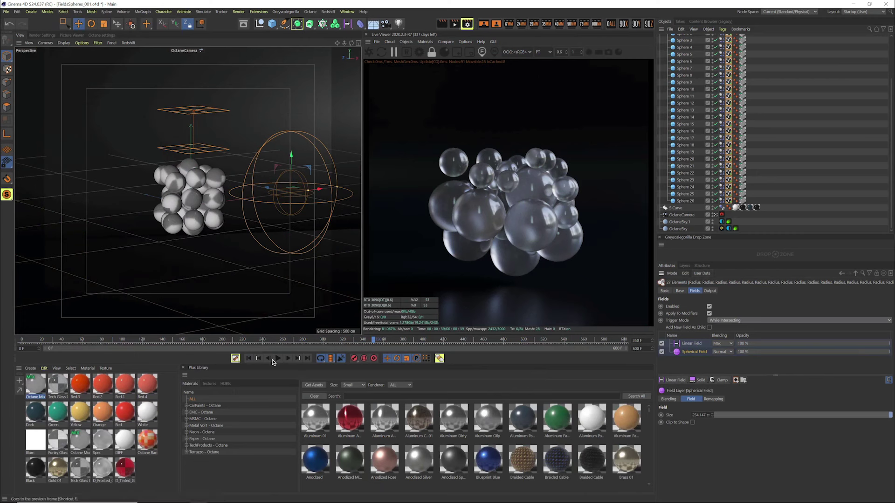
{"action": "left_click", "coordinate": [278, 358]}
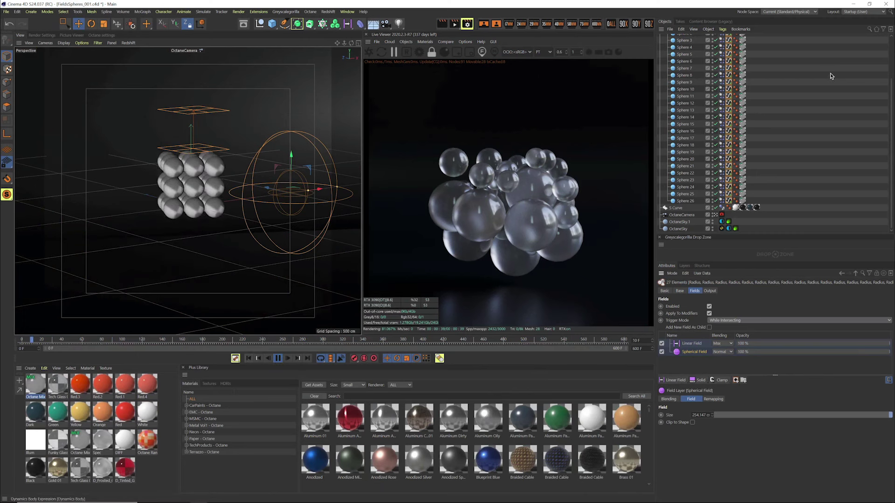
{"action": "scroll", "coordinate": [727, 70], "scroll_direction": "up", "scroll_amount": 4}
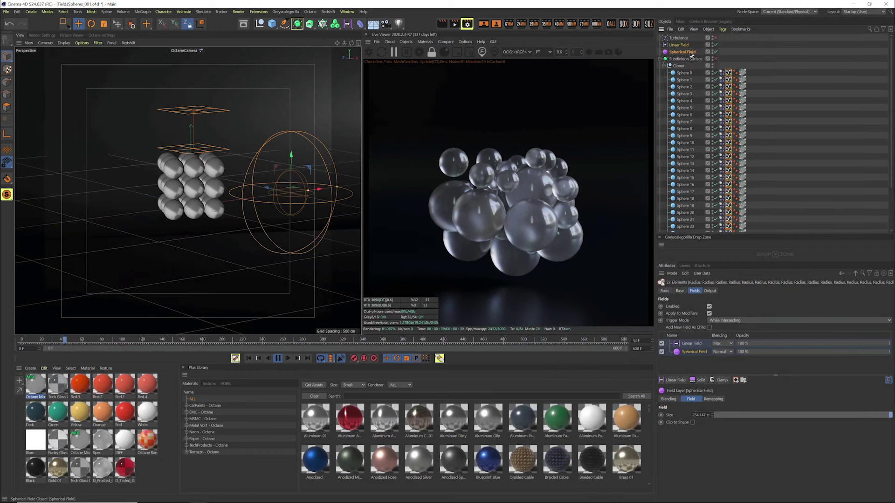
{"action": "left_click", "coordinate": [691, 53]}
{"action": "left_click_drag", "start_coordinate": [301, 194], "coordinate": [252, 203]}
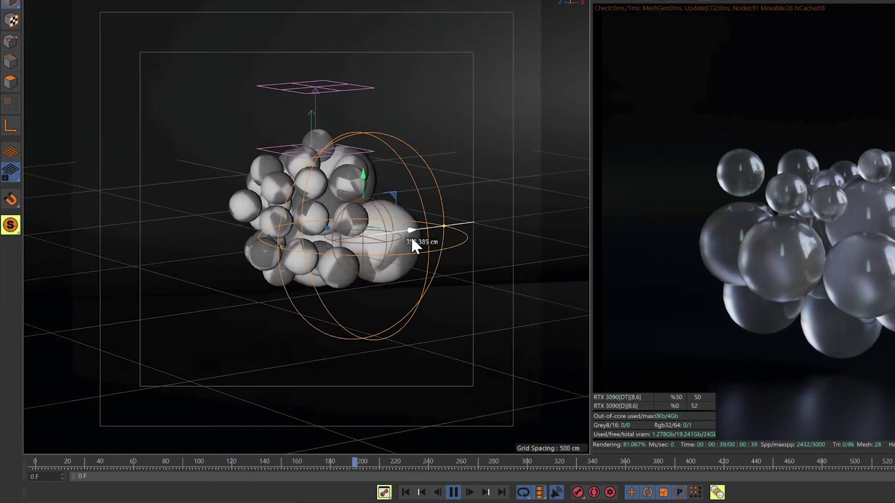
{"action": "left_click_drag", "start_coordinate": [411, 237], "coordinate": [261, 230]}
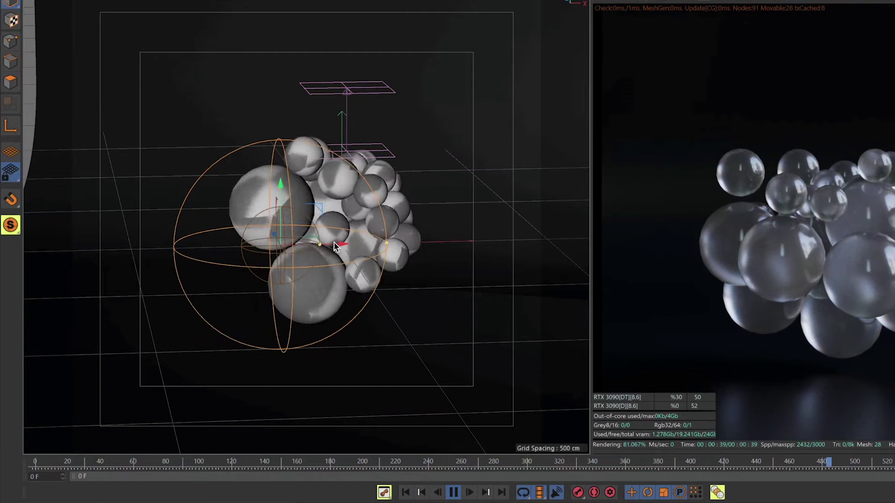
Step: Restart the animation and move the spherical field up, down and sideways around the sphere cluster
{"action": "left_click", "coordinate": [407, 493]}
{"action": "left_click_drag", "start_coordinate": [280, 186], "coordinate": [284, 119]}
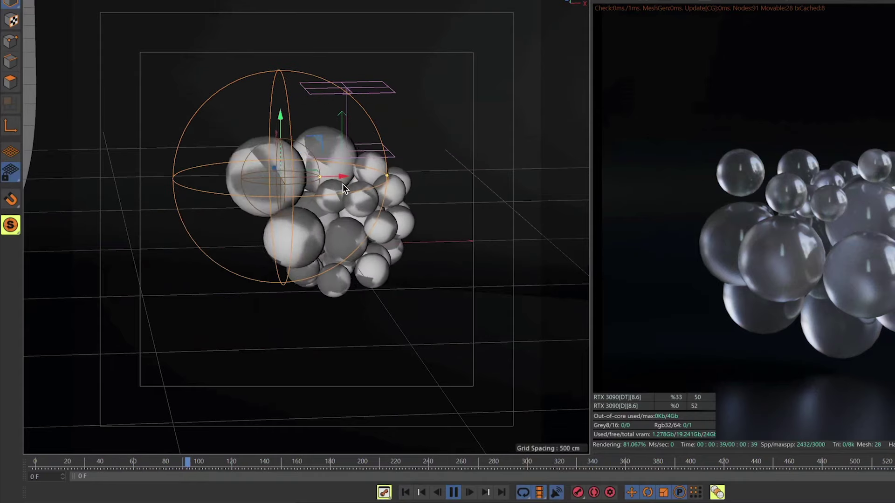
{"action": "left_click_drag", "start_coordinate": [354, 177], "coordinate": [370, 210]}
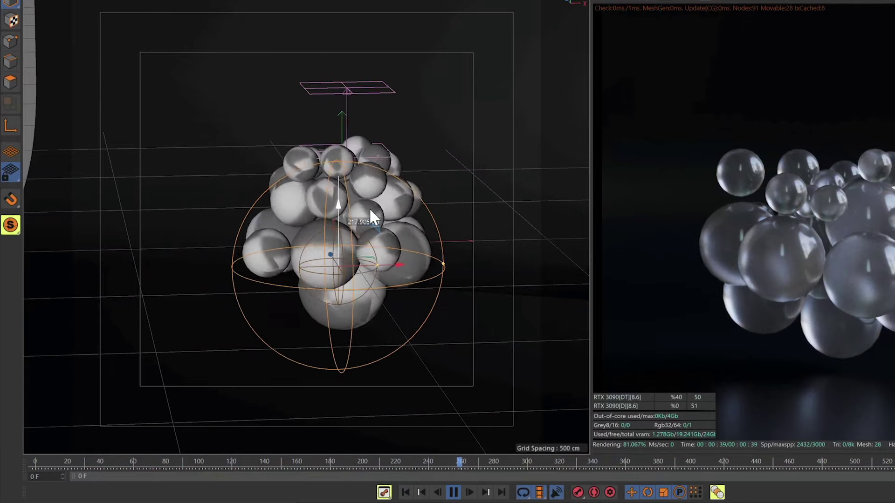
{"action": "left_click_drag", "start_coordinate": [398, 265], "coordinate": [361, 266]}
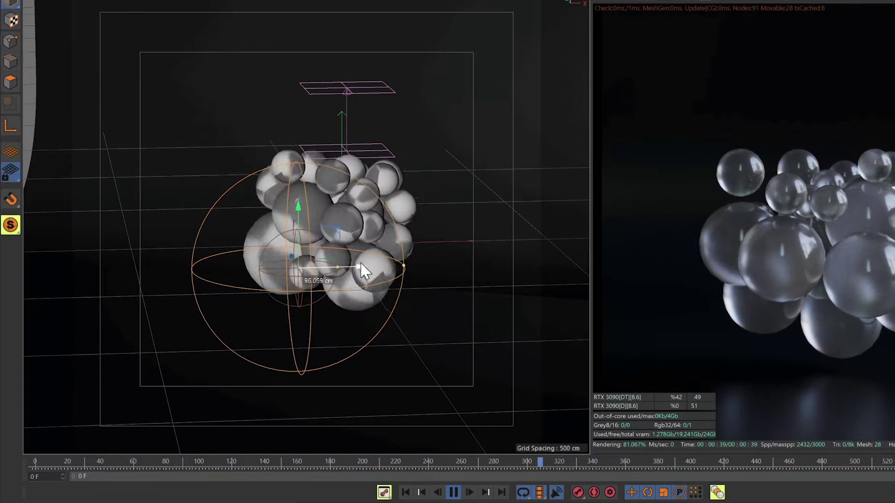
{"action": "left_click_drag", "start_coordinate": [301, 213], "coordinate": [300, 105]}
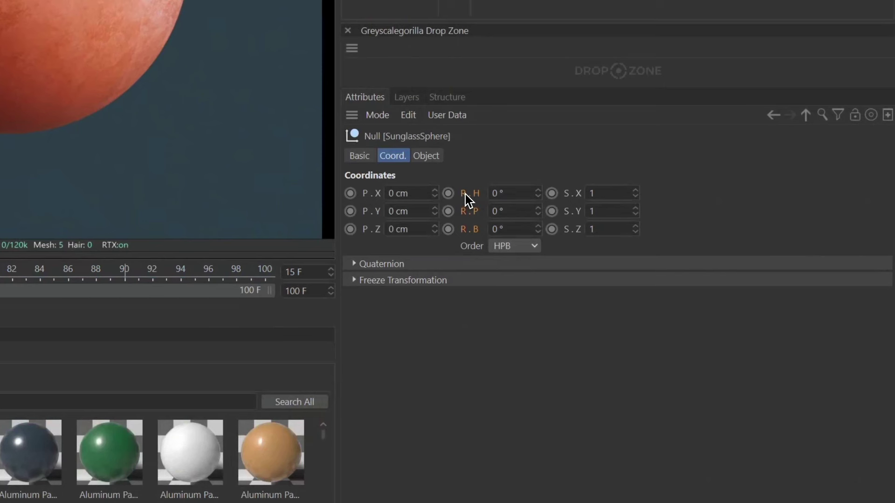
Step: Create a Signal tag from the SunglassSphere null's rotation parameters and add a Looper modifier to it
{"action": "left_click_drag", "start_coordinate": [466, 197], "coordinate": [599, 72]}
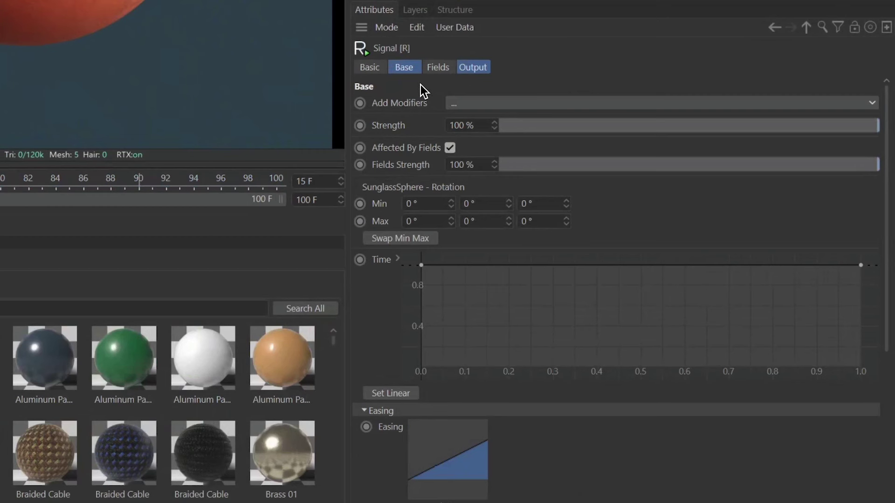
{"action": "left_click", "coordinate": [466, 105]}
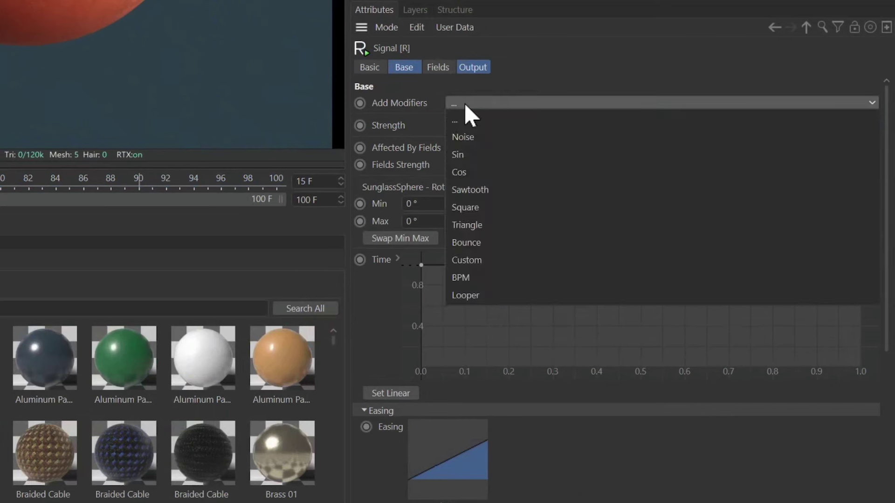
{"action": "left_click", "coordinate": [493, 293]}
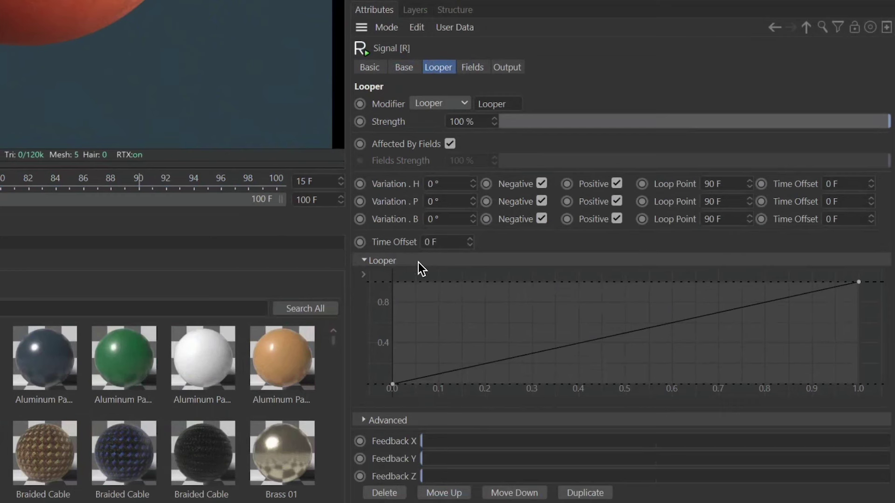
Step: Apply the Sin spline preset to the Looper curve and play the animation with a Variation P of 38°
{"action": "right_click", "coordinate": [464, 322]}
{"action": "mouse_move", "coordinate": [557, 413]}
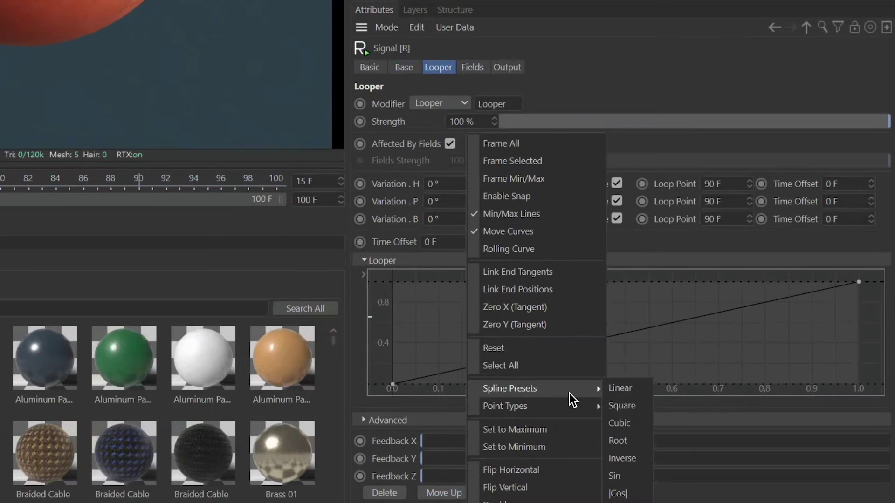
{"action": "mouse_move", "coordinate": [573, 388]}
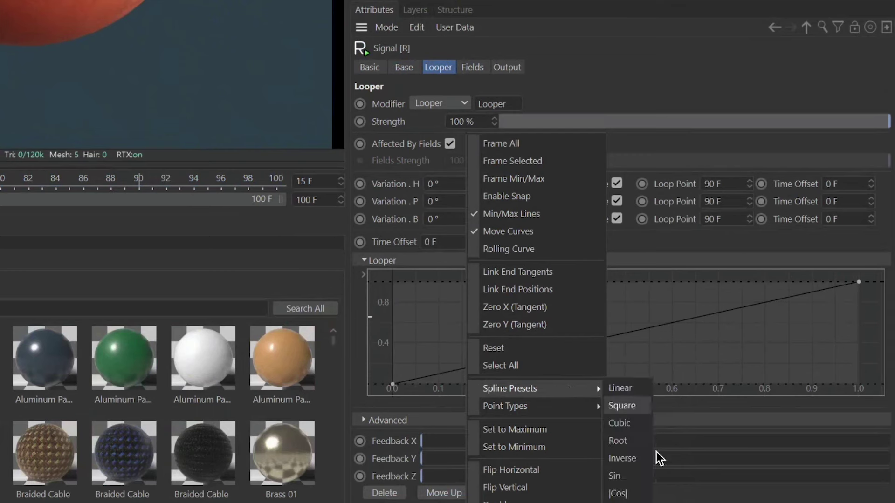
{"action": "left_click", "coordinate": [617, 475]}
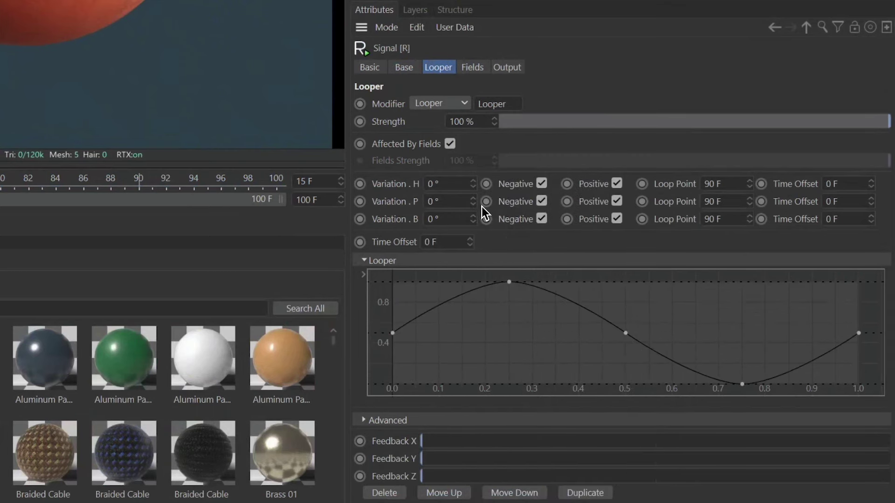
{"action": "left_click_drag", "start_coordinate": [472, 202], "coordinate": [492, 151]}
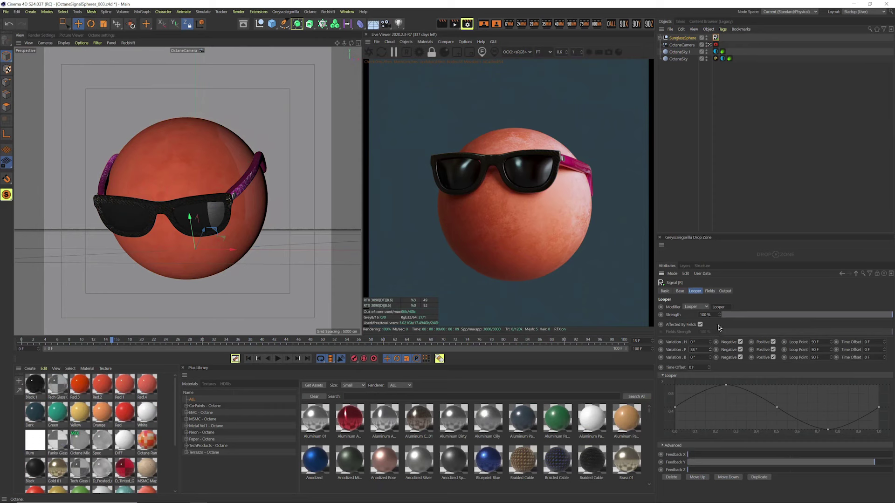
{"action": "left_click", "coordinate": [278, 358]}
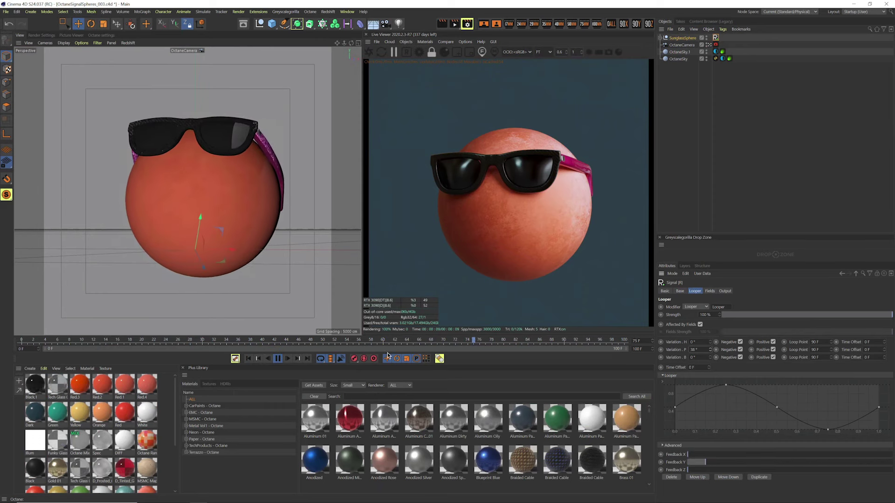
Step: Set the rotation Looper's loop points for H, P and B to 100 F each
{"action": "left_click", "coordinate": [824, 342]}
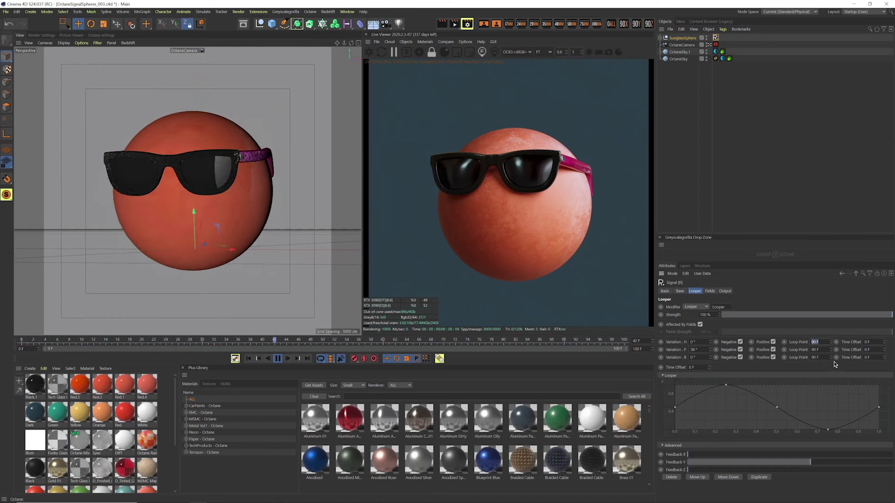
{"action": "type", "text": "100"}
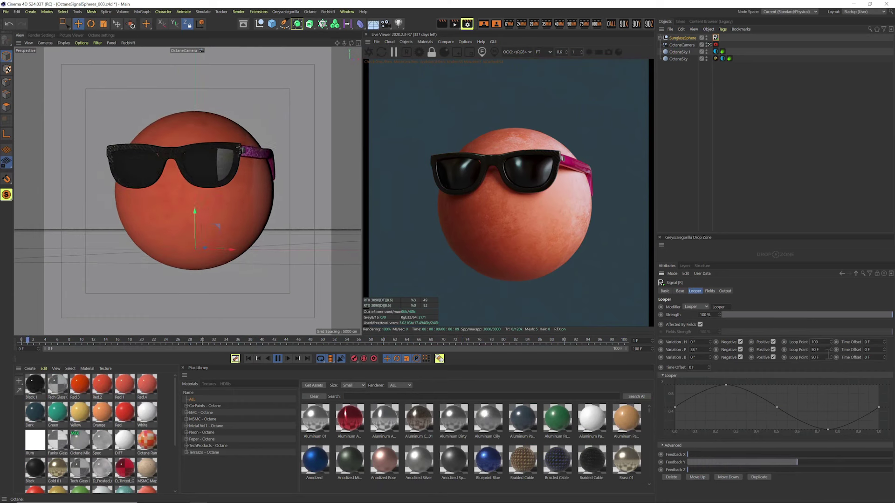
{"action": "left_click", "coordinate": [815, 350]}
{"action": "type", "text": "0"}
{"action": "key", "text": "Return"}
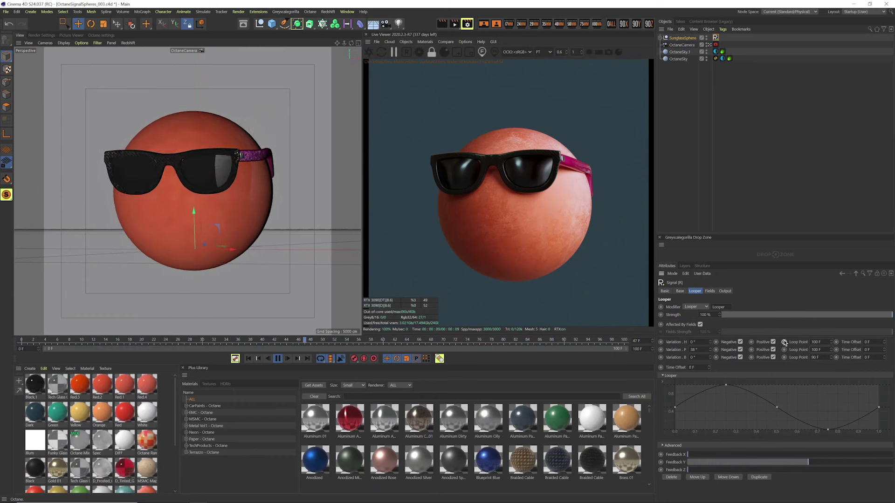
{"action": "type", "text": "100"}
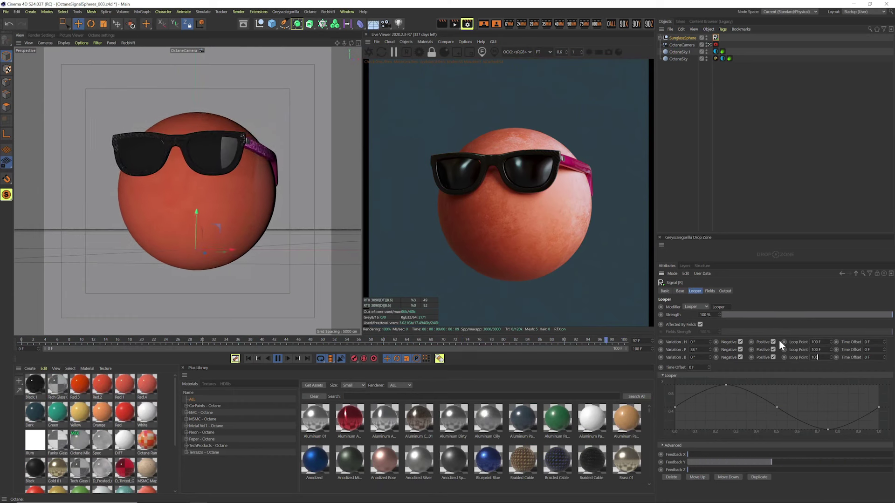
{"action": "key", "text": "Return"}
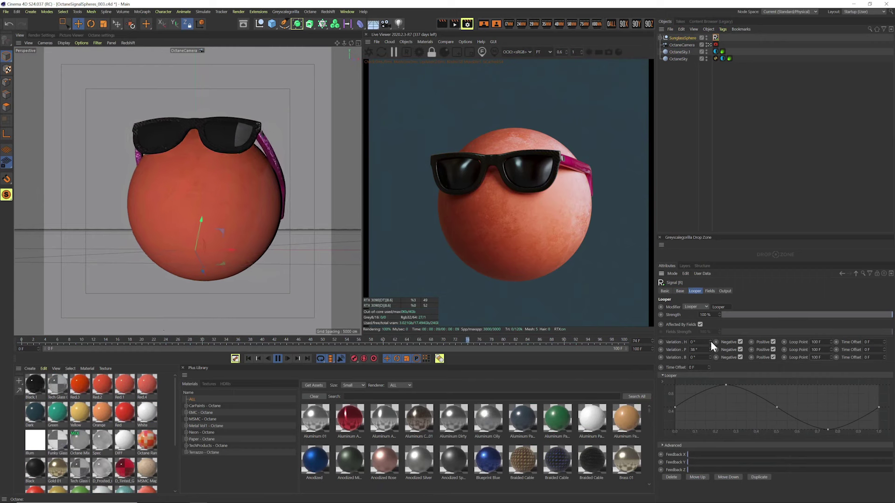
Step: Set the rotation Looper's Variation H to 20° and its P loop point to 25 F
{"action": "left_click_drag", "start_coordinate": [710, 342], "coordinate": [715, 281]}
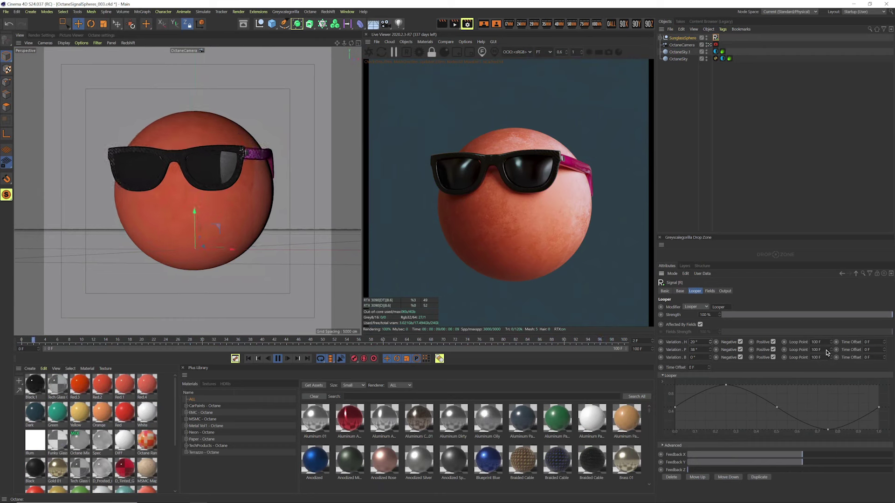
{"action": "type", "text": "25"}
{"action": "key", "text": "Return"}
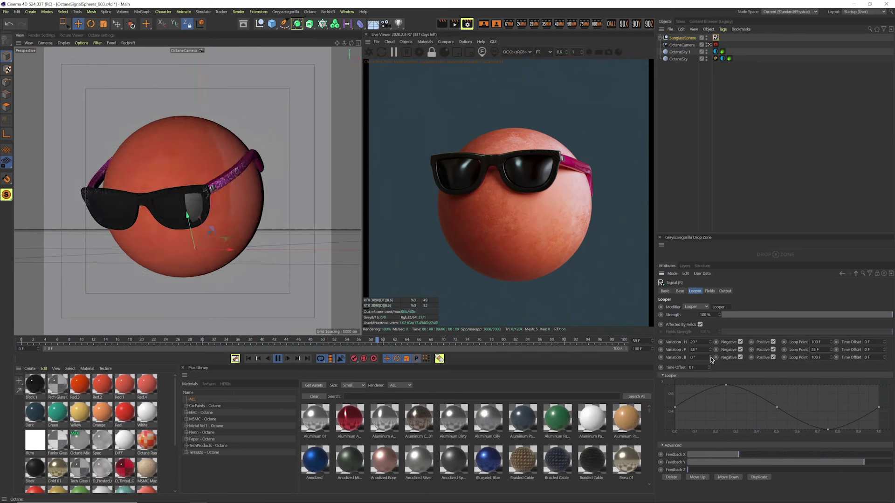
Step: Give rotation B a 10° variation and a 50 F loop point, with time offsets of 9 F for P and 21 F for B
{"action": "left_click_drag", "start_coordinate": [710, 357], "coordinate": [709, 352]}
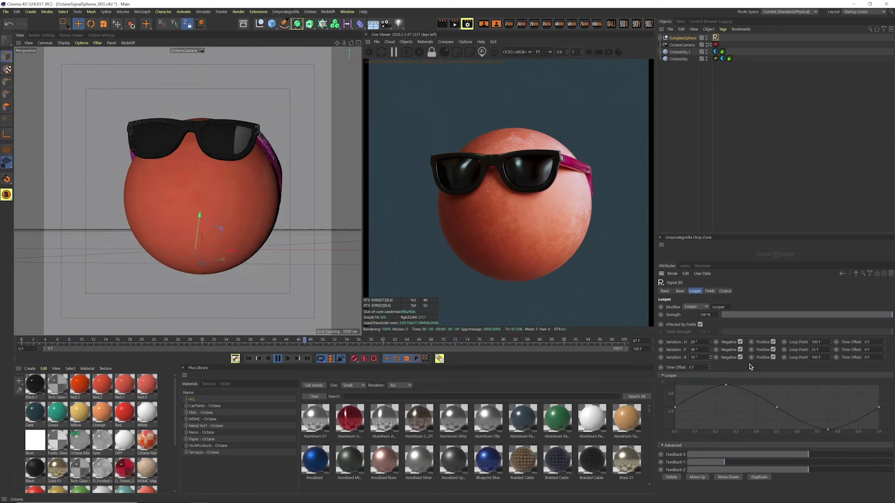
{"action": "left_click", "coordinate": [815, 357]}
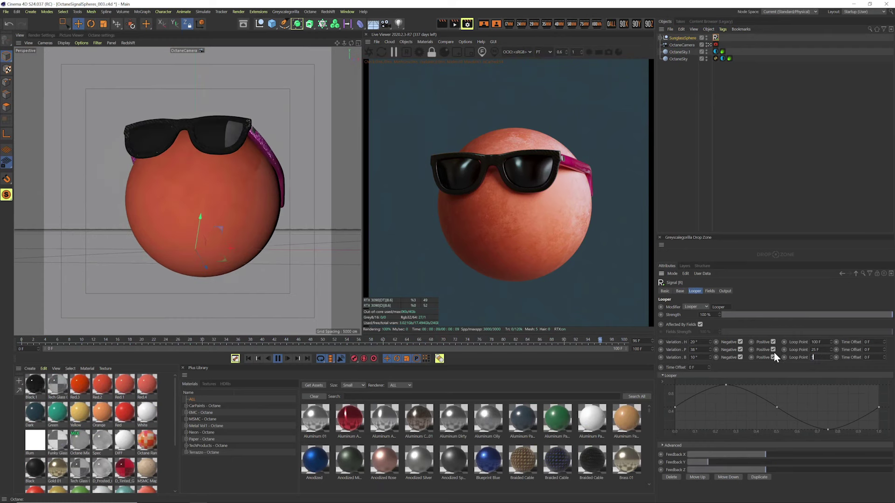
{"action": "type", "text": "50"}
{"action": "key", "text": "Return"}
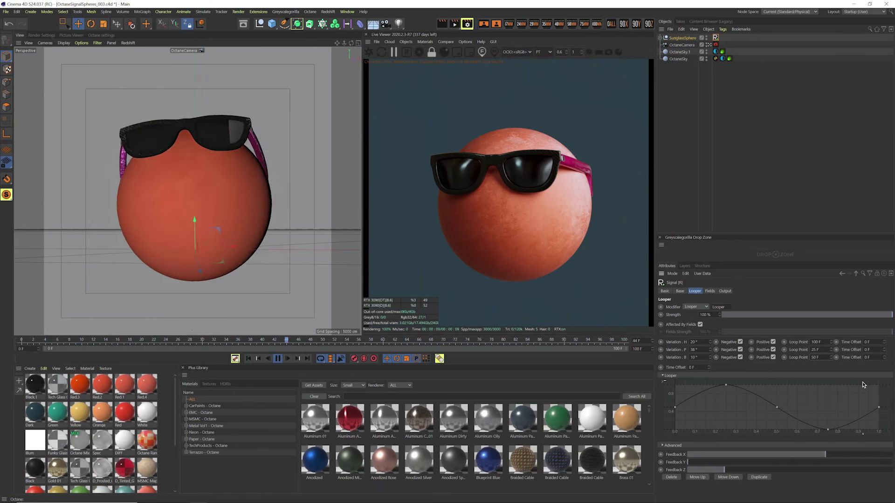
{"action": "left_click_drag", "start_coordinate": [884, 355], "coordinate": [779, 286]}
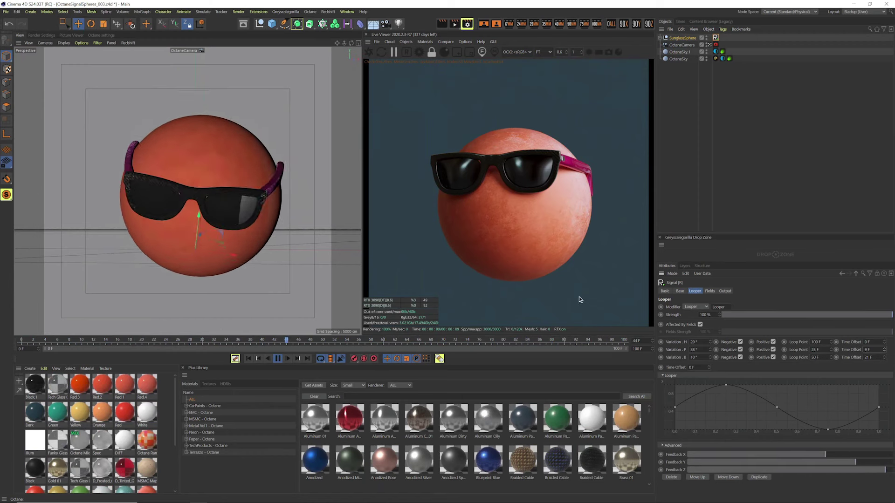
Step: Create a second Signal tag from the SunglassSphere null's position parameters and add a Looper modifier to it
{"action": "left_click", "coordinate": [685, 39]}
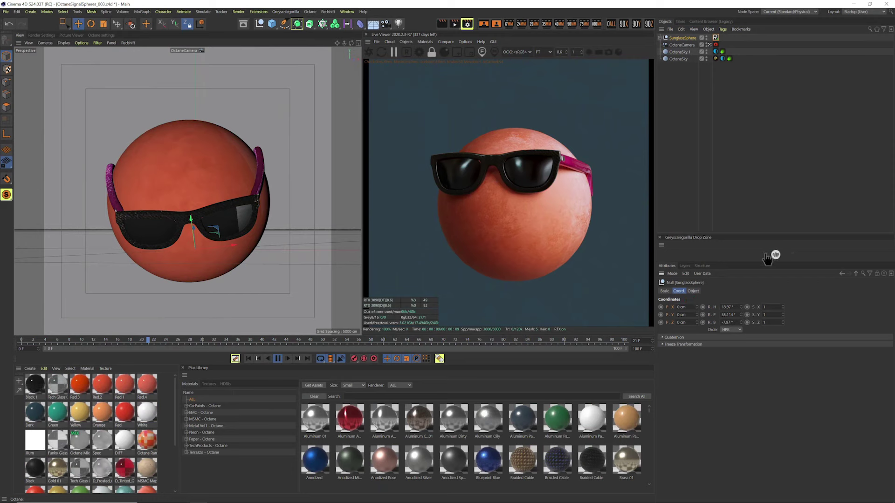
{"action": "left_click_drag", "start_coordinate": [766, 258], "coordinate": [772, 255]}
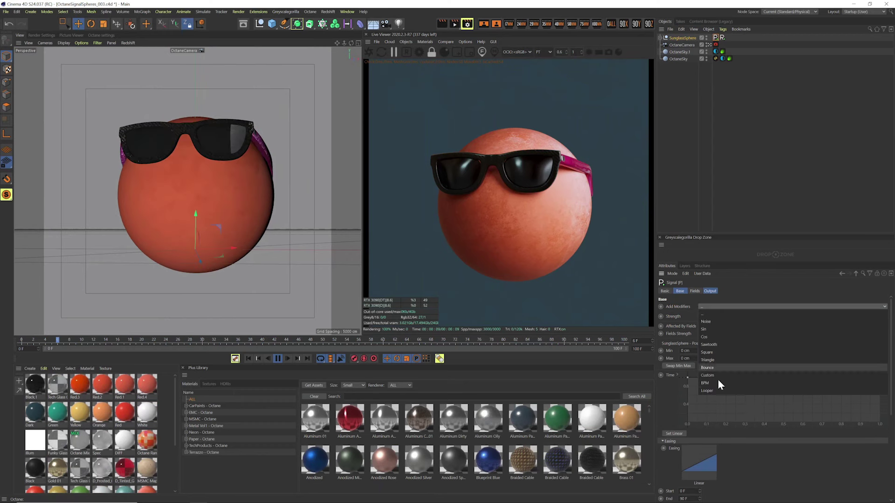
{"action": "left_click", "coordinate": [709, 391]}
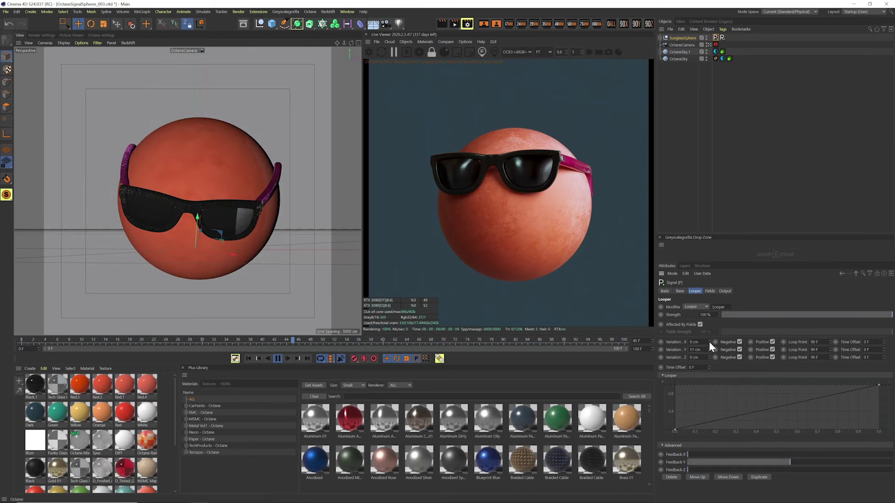
Step: Set the position Looper's Y variation to 30 cm on a Sin curve, with a 25 F loop point and a -3 F time offset
{"action": "left_click_drag", "start_coordinate": [709, 350], "coordinate": [767, 431]}
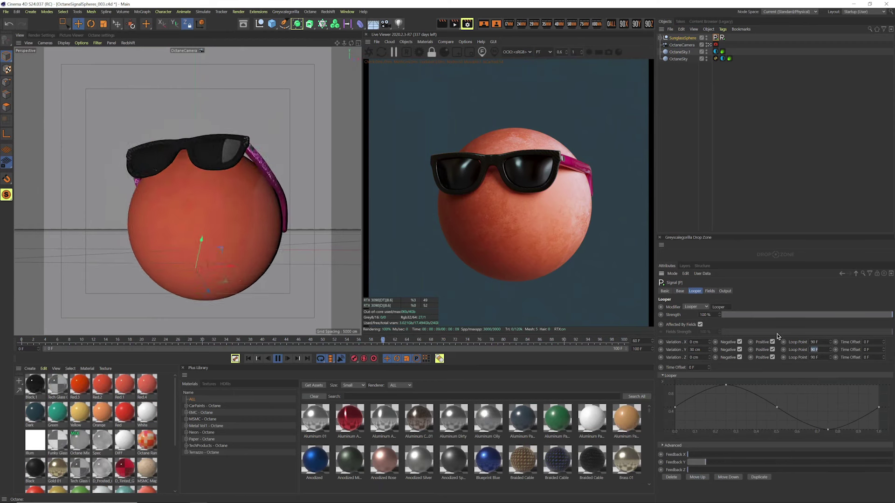
{"action": "type", "text": "25"}
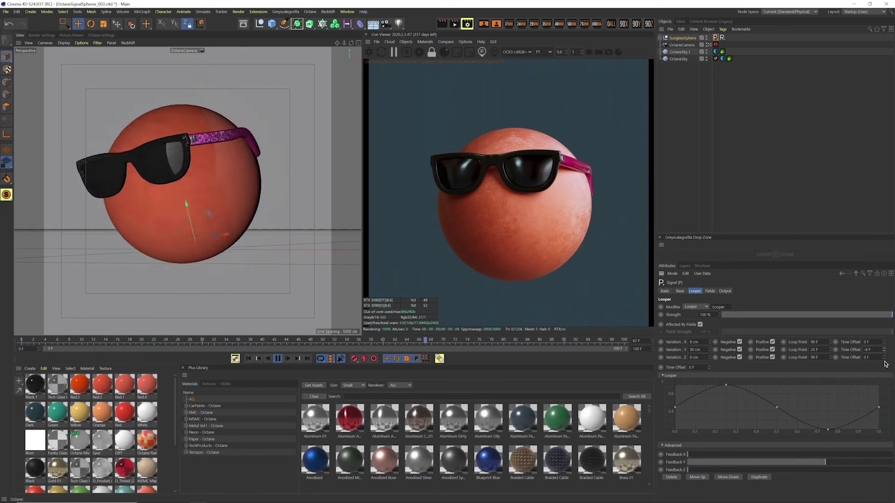
{"action": "left_click_drag", "start_coordinate": [884, 352], "coordinate": [885, 347]}
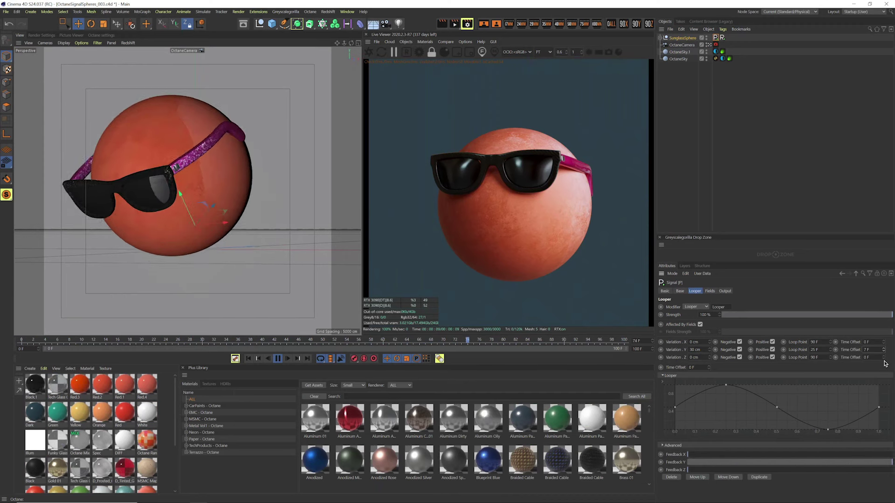
{"action": "left_click_drag", "start_coordinate": [883, 350], "coordinate": [883, 355]}
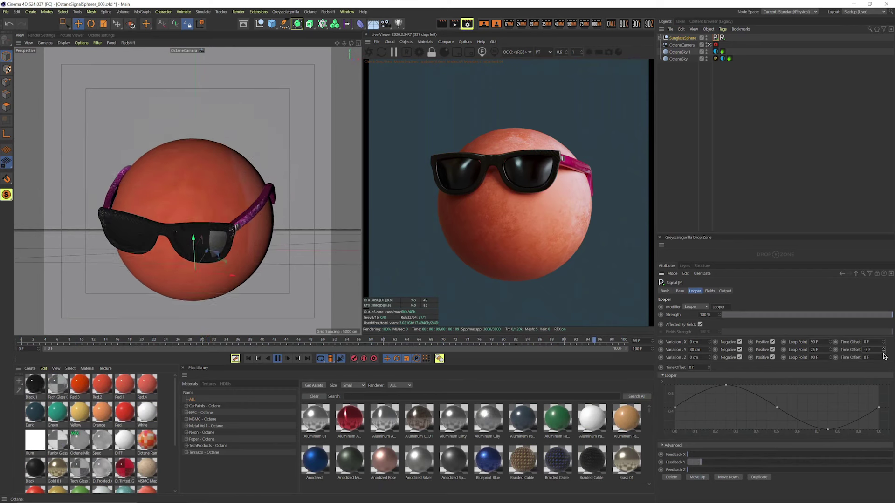
Step: Set the position Looper's Y time offset to 3 F, and give X a 25 cm variation with a 100 F loop point
{"action": "left_click_drag", "start_coordinate": [885, 357], "coordinate": [884, 351]}
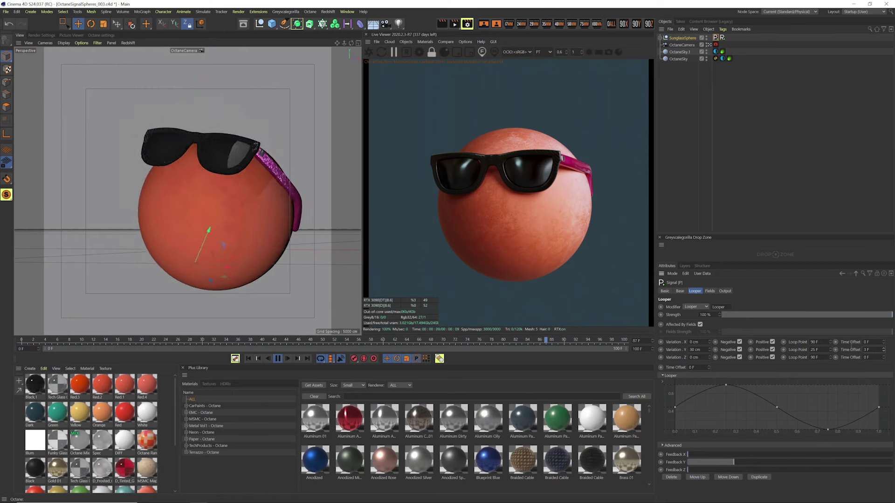
{"action": "left_click", "coordinate": [708, 340]}
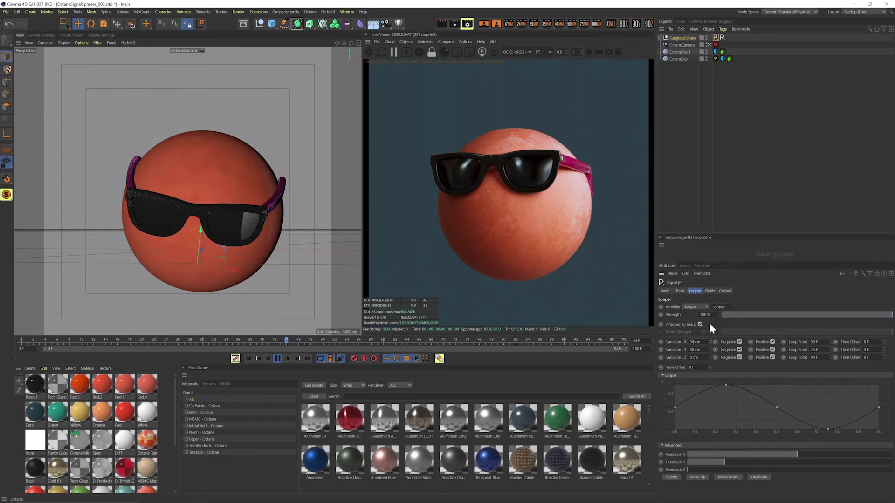
{"action": "left_click_drag", "start_coordinate": [709, 315], "coordinate": [709, 312]}
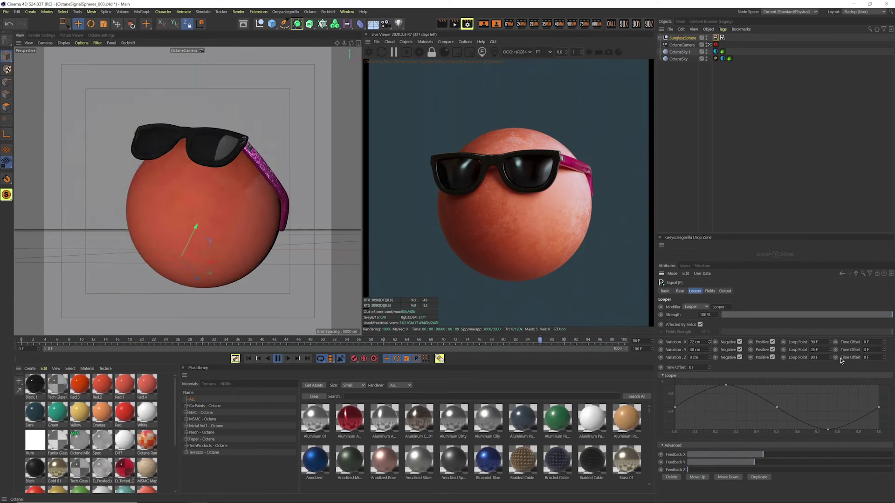
{"action": "left_click_drag", "start_coordinate": [830, 342], "coordinate": [764, 322]}
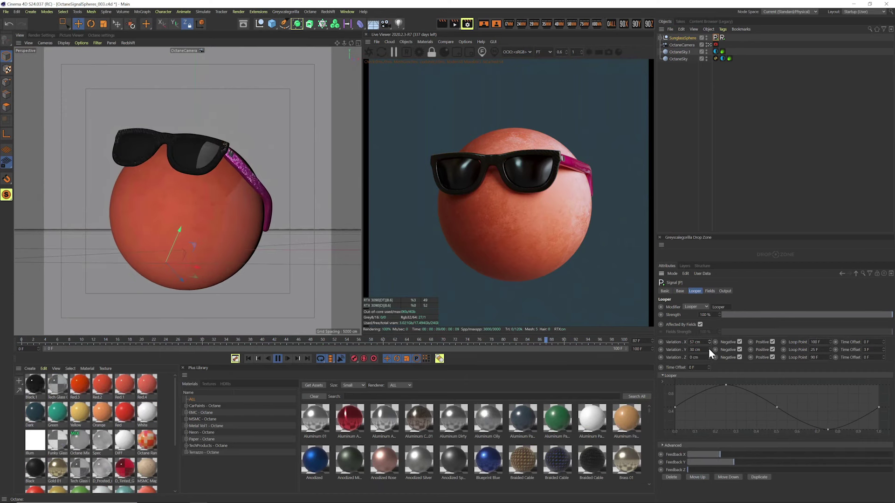
{"action": "left_click_drag", "start_coordinate": [709, 359], "coordinate": [712, 361]}
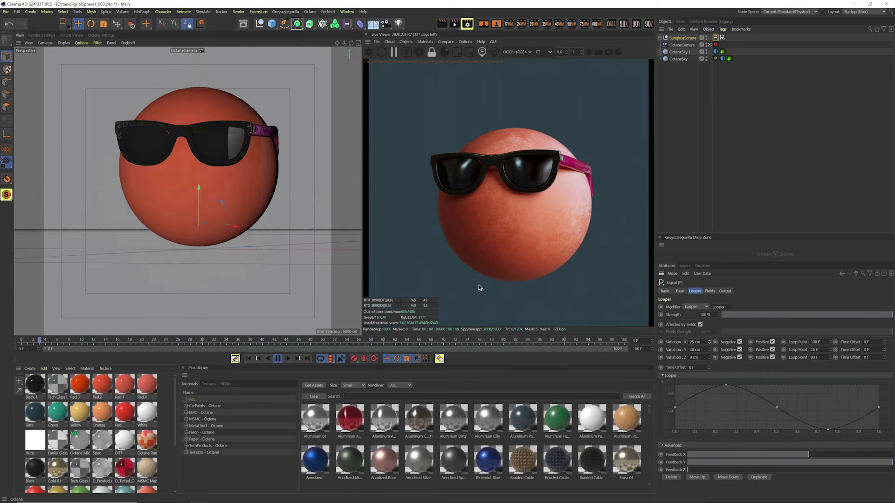
Step: Test the position Looper's Y variation with Negative and Positive switched off one at a time, restoring both
{"action": "left_click", "coordinate": [739, 342]}
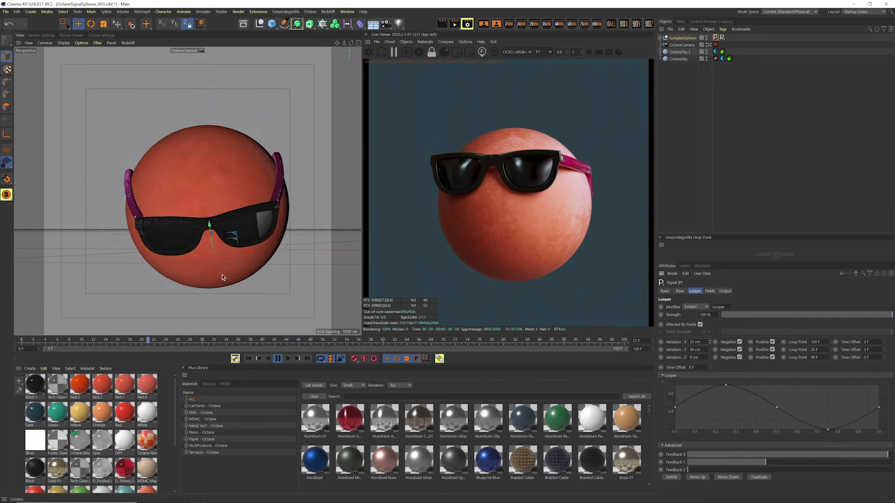
{"action": "left_click", "coordinate": [739, 349]}
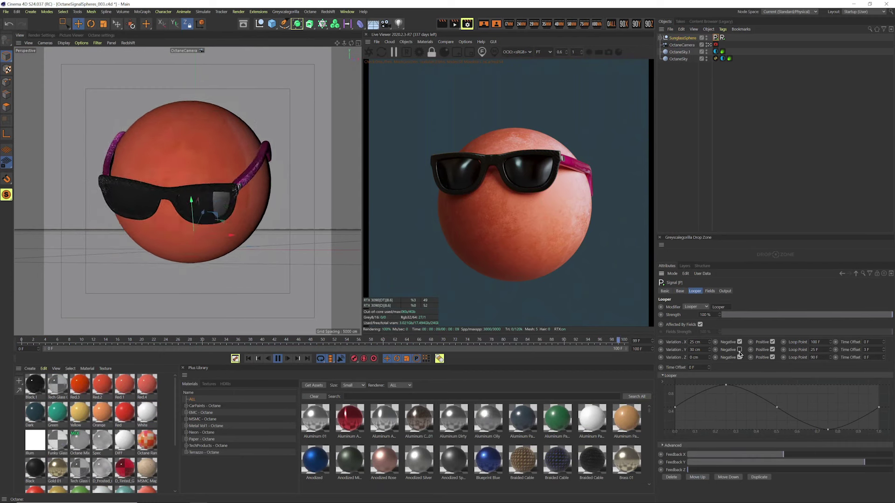
{"action": "left_click", "coordinate": [772, 349]}
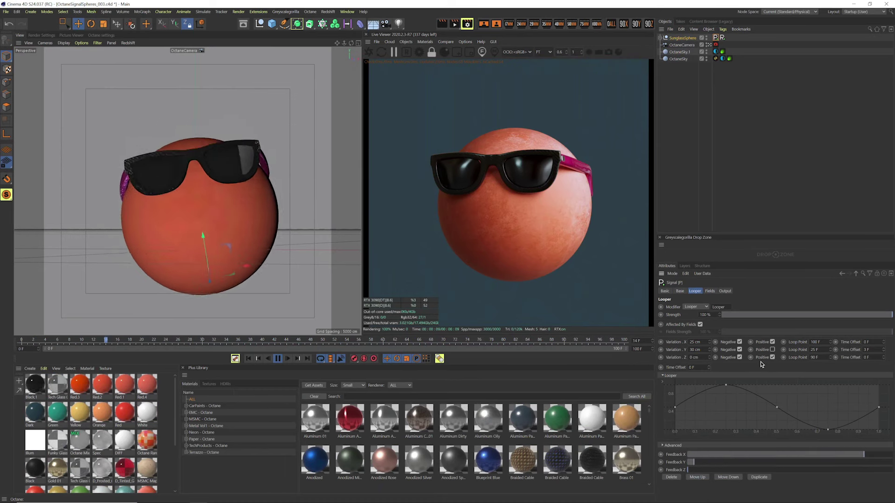
{"action": "left_click", "coordinate": [772, 350]}
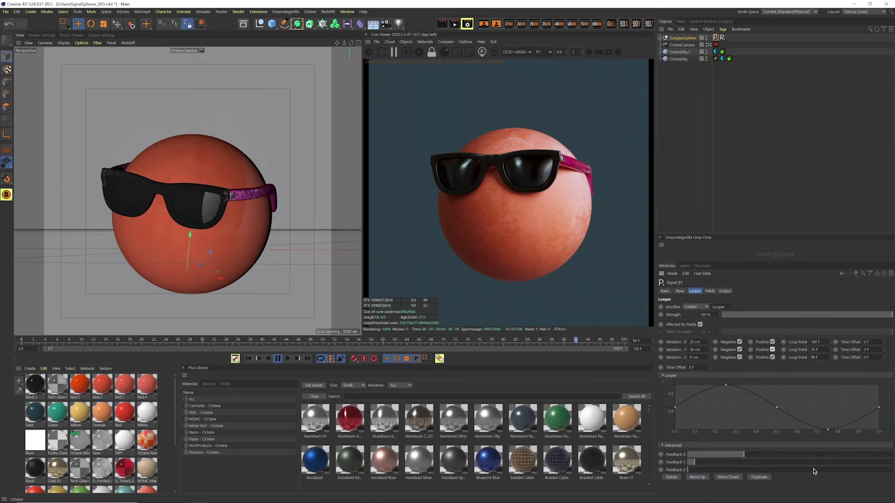
Step: Give the position Looper's Z axis a 34 cm variation and a 50 F loop point, and adjust its time offset
{"action": "left_click", "coordinate": [739, 357]}
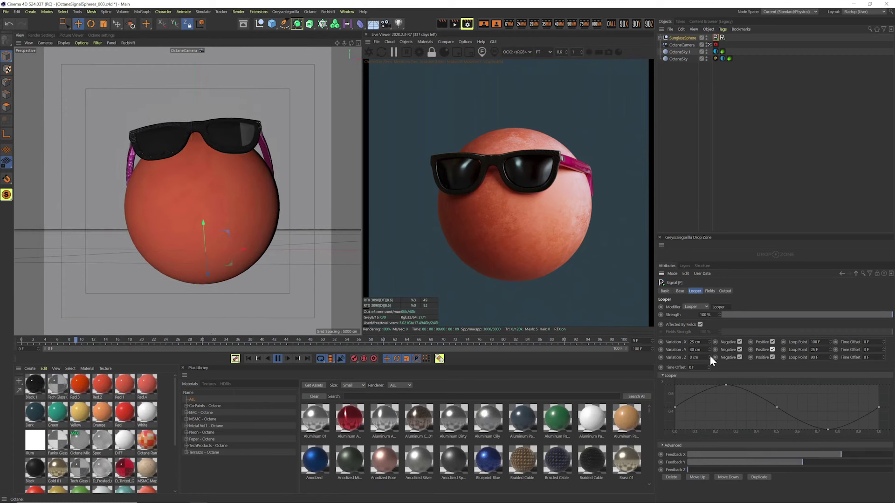
{"action": "left_click", "coordinate": [814, 357]}
{"action": "key", "text": "BackSpace"}
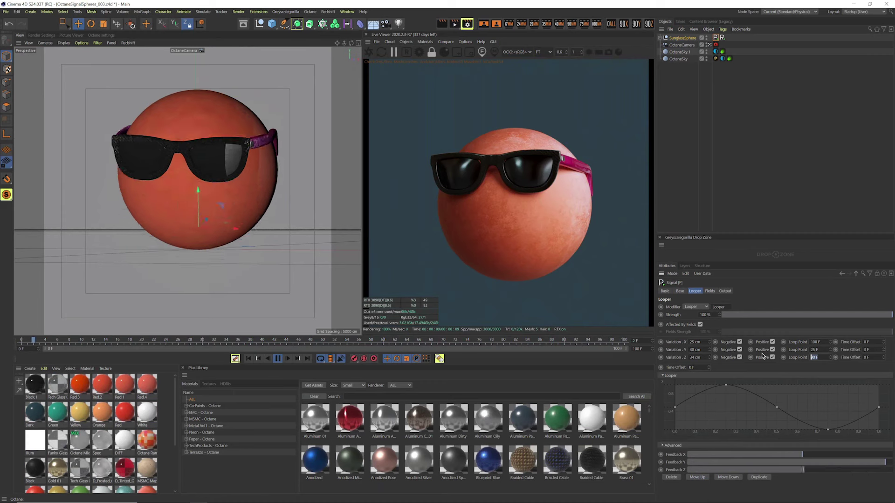
{"action": "type", "text": "50"}
{"action": "key", "text": "Return"}
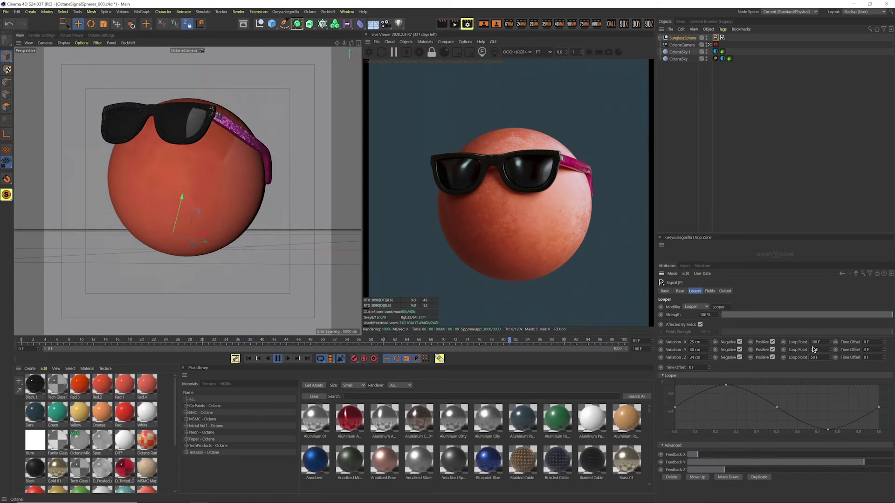
{"action": "left_click", "coordinate": [883, 359]}
{"action": "left_click_drag", "start_coordinate": [883, 371], "coordinate": [884, 378]}
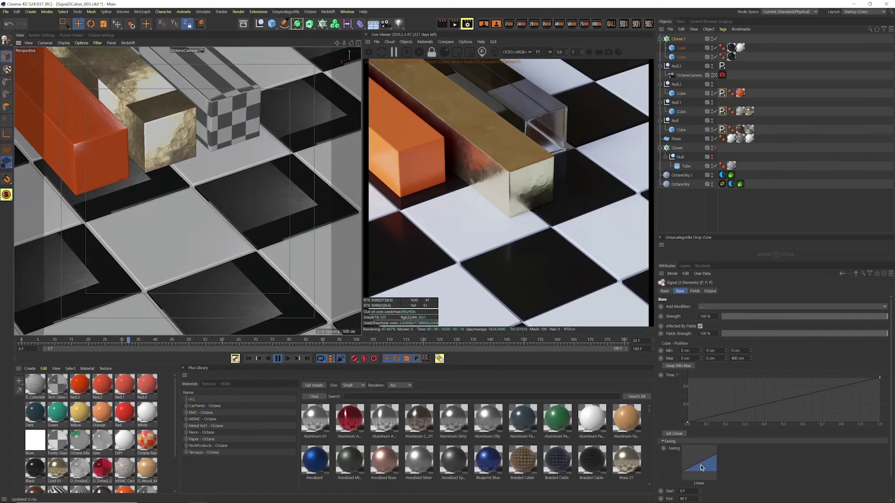
Step: Review the Signal easing presets for the cubes scene without choosing one, and check the animation playback
{"action": "left_click", "coordinate": [699, 457]}
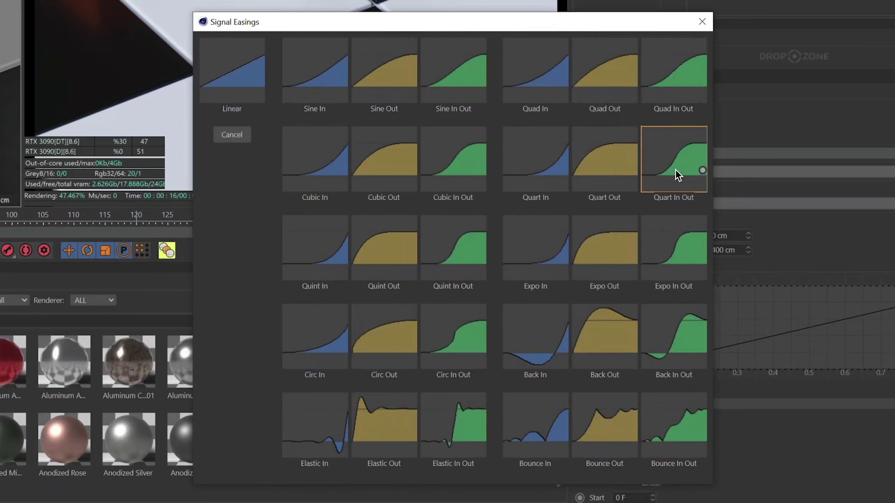
{"action": "left_click", "coordinate": [702, 22]}
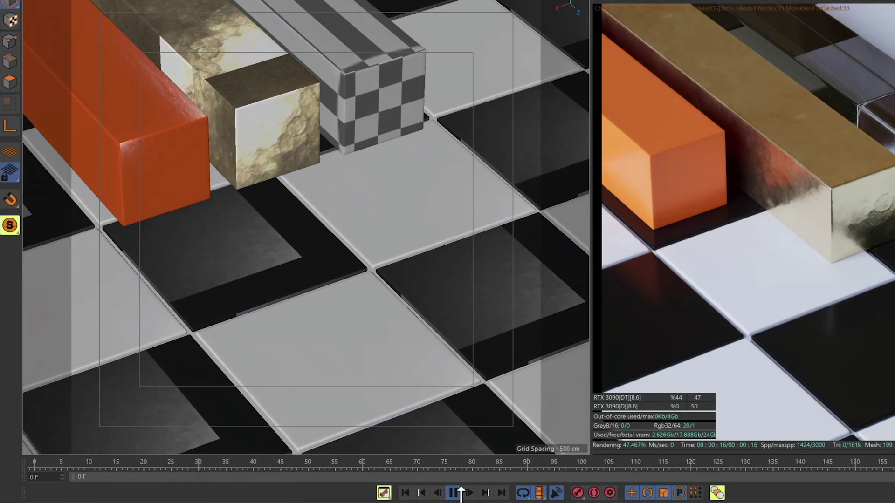
{"action": "left_click", "coordinate": [454, 493]}
{"action": "left_click", "coordinate": [454, 493]}
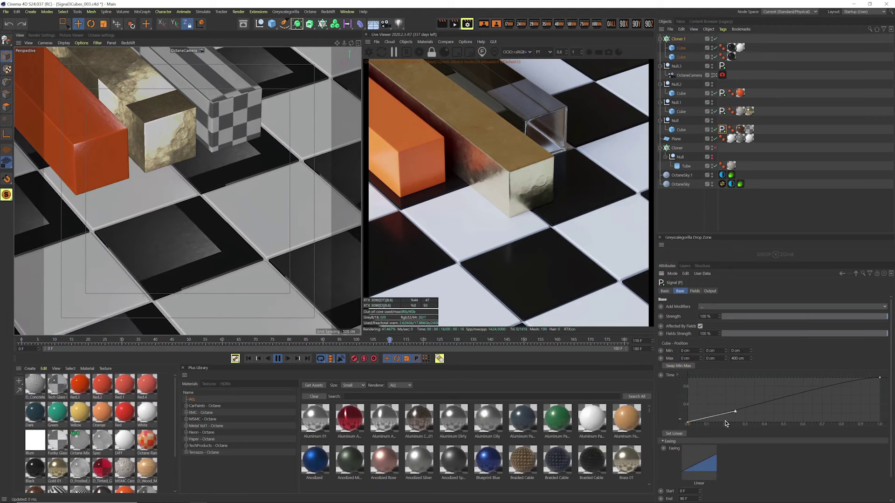
Step: Try bending the start of the Signal's Time curve, and reset the curve to linear
{"action": "right_click", "coordinate": [729, 395]}
{"action": "left_click", "coordinate": [678, 421]}
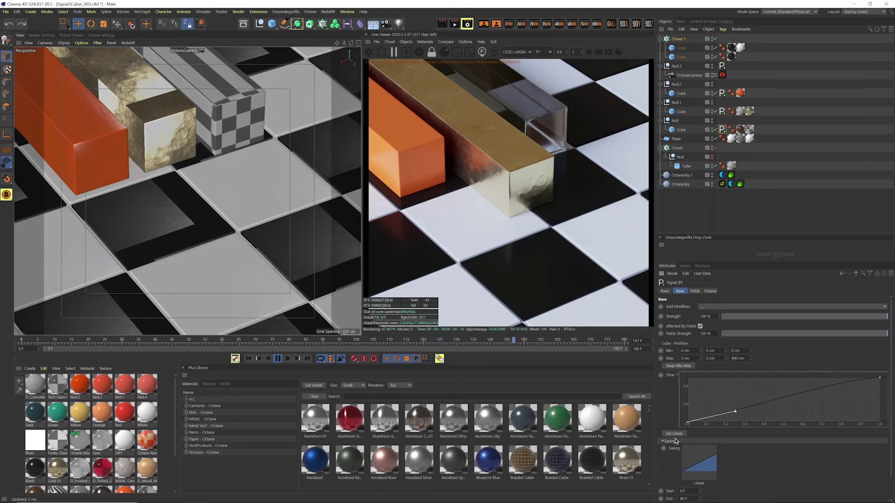
{"action": "left_click", "coordinate": [675, 434]}
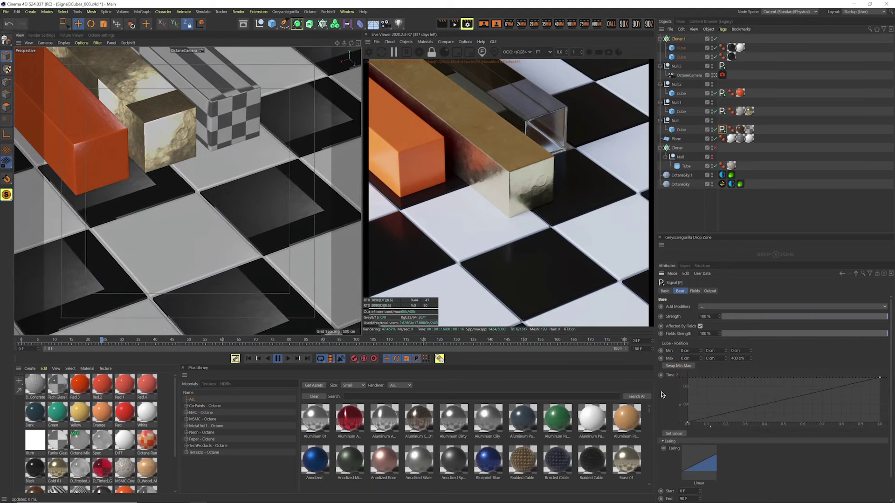
Step: Apply Back In Out easing to the checkered cube's Signal tag and Cubic In Out to the gold cube's
{"action": "left_click", "coordinate": [697, 466]}
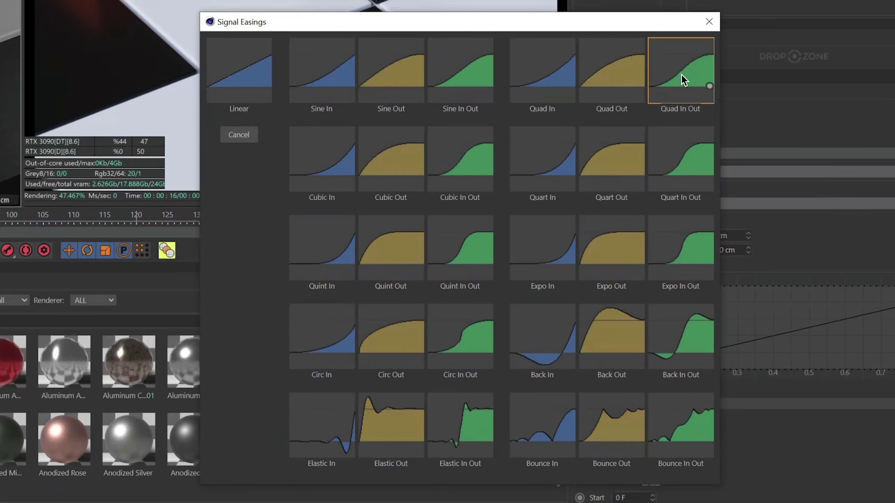
{"action": "left_click", "coordinate": [679, 342]}
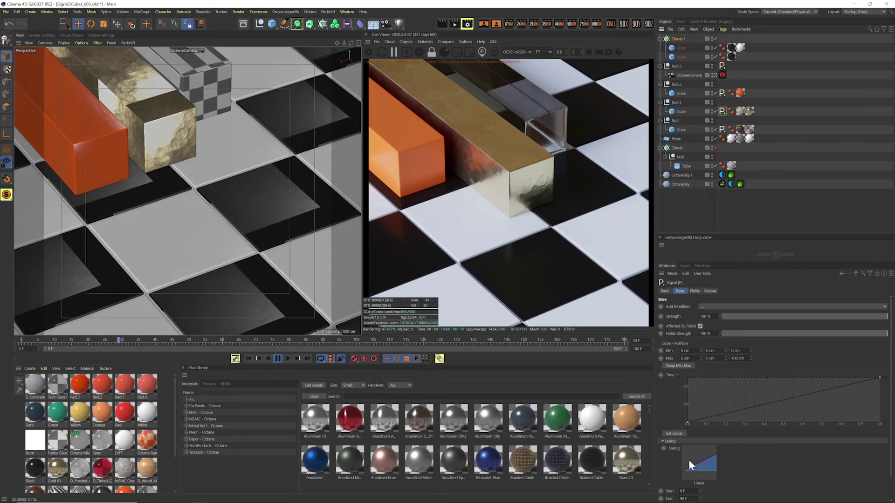
{"action": "left_click", "coordinate": [698, 472]}
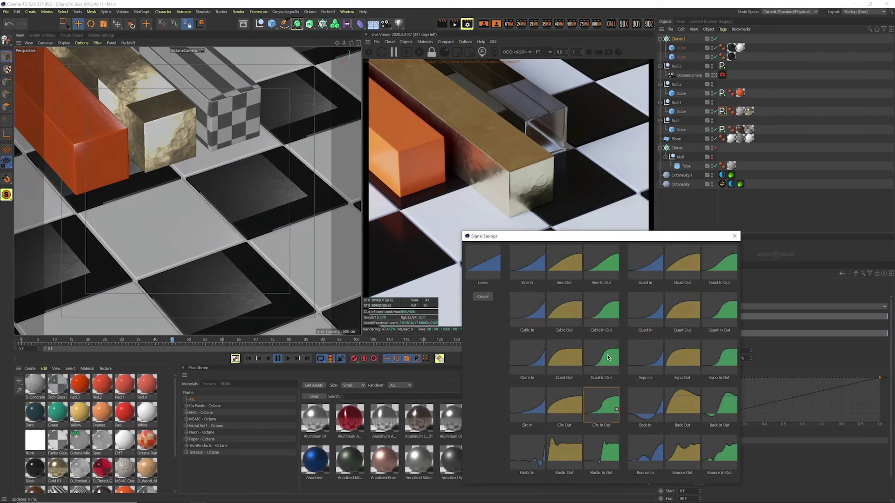
{"action": "left_click", "coordinate": [605, 315]}
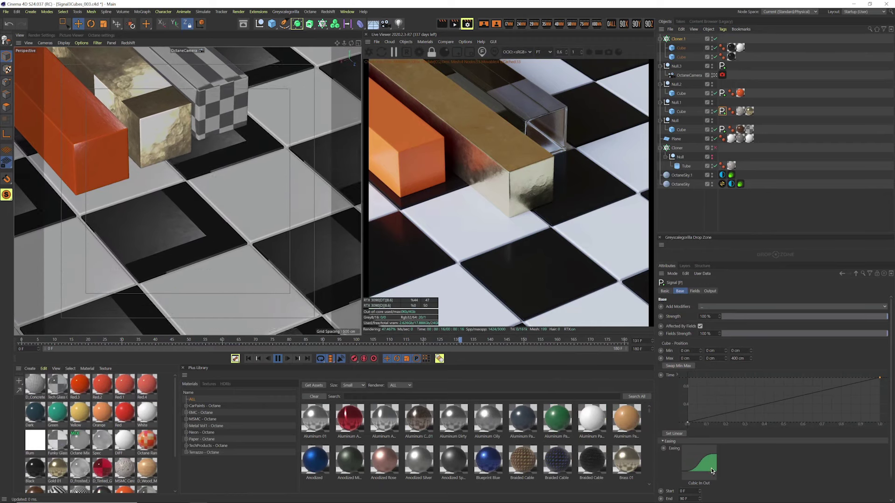
Step: Apply Bounce Out easing to the orange cube's Signal tag under Null.2
{"action": "left_click", "coordinate": [723, 93]}
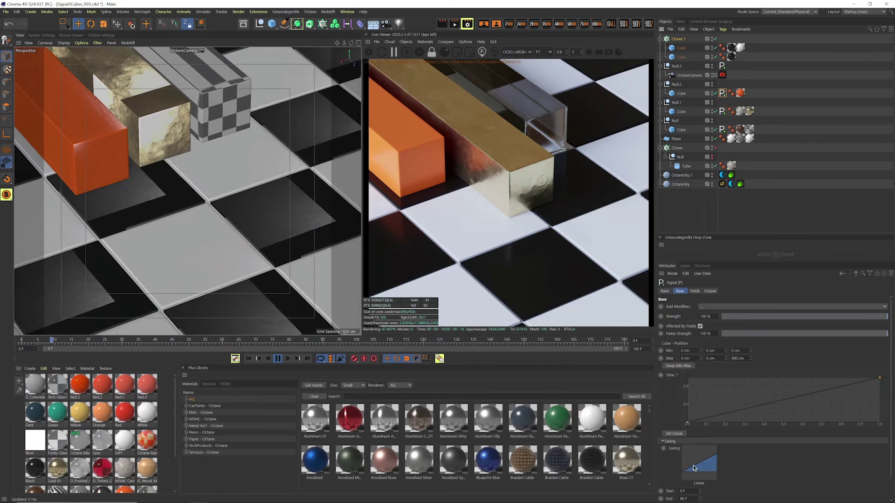
{"action": "left_click", "coordinate": [693, 466]}
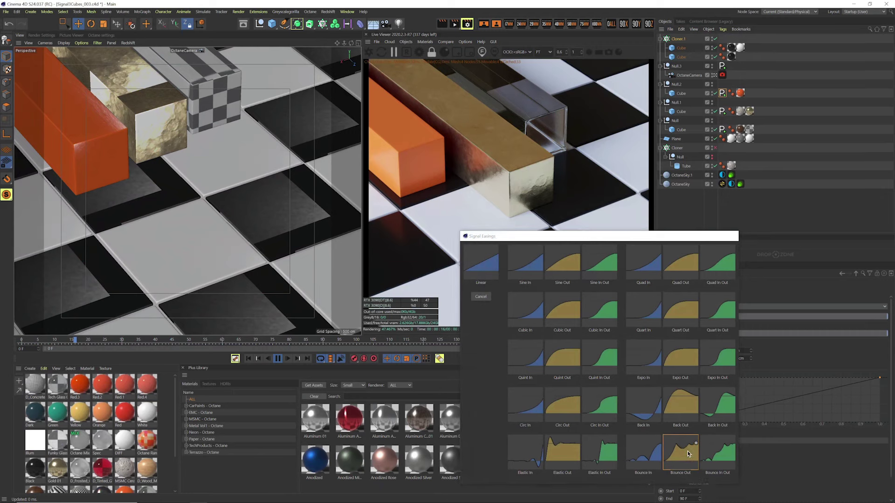
{"action": "left_click", "coordinate": [687, 454]}
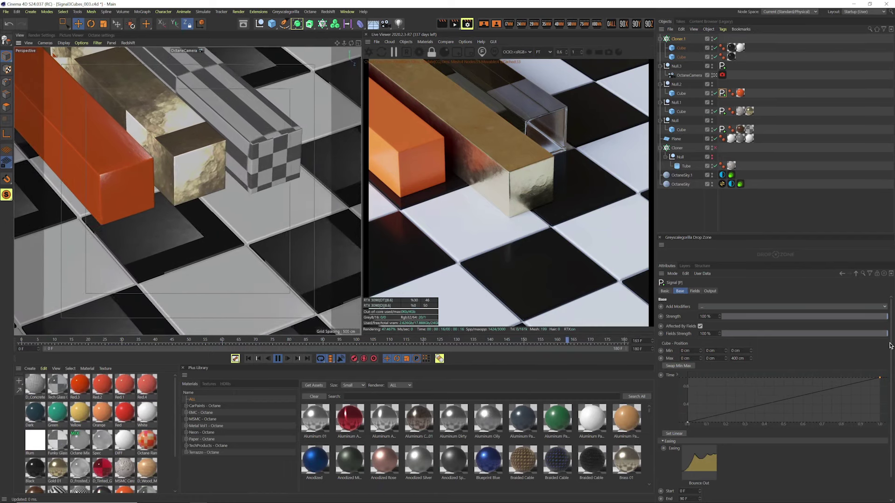
Step: Set the easing offset to -19 F for the Bounce Out Signal and -26 F for the Back In Out Signal
{"action": "scroll", "coordinate": [890, 346], "scroll_direction": "down", "scroll_amount": 2}
{"action": "left_click_drag", "start_coordinate": [699, 483], "coordinate": [699, 488]}
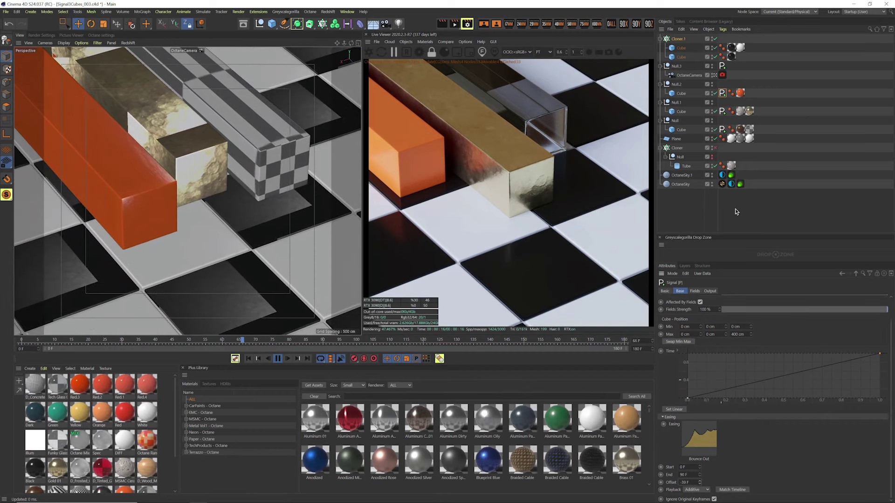
{"action": "left_click", "coordinate": [699, 438]}
{"action": "left_click_drag", "start_coordinate": [700, 483], "coordinate": [700, 489]}
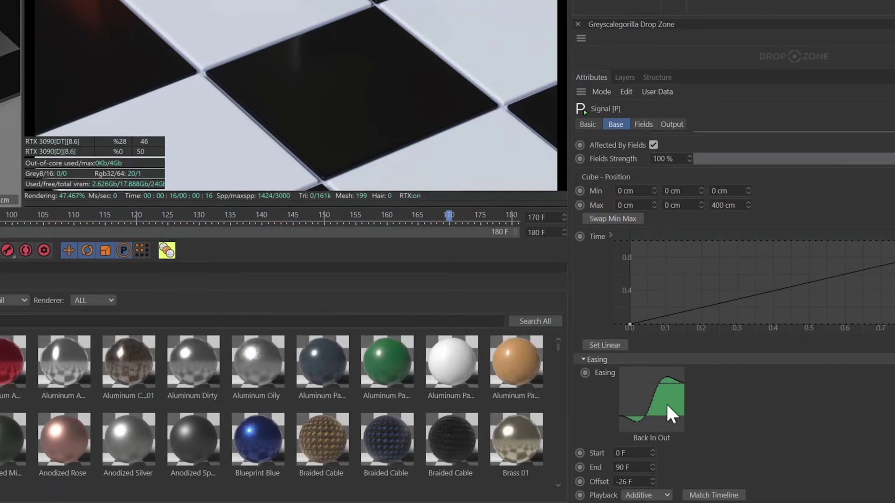
Step: Look over the easing presets for the Back In Out Signal, keeping its current easing
{"action": "left_click", "coordinate": [666, 402]}
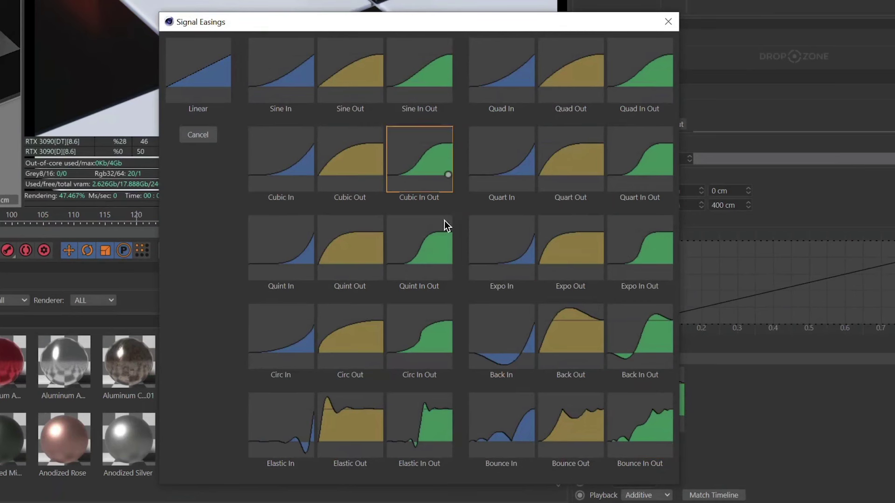
{"action": "left_click", "coordinate": [668, 22]}
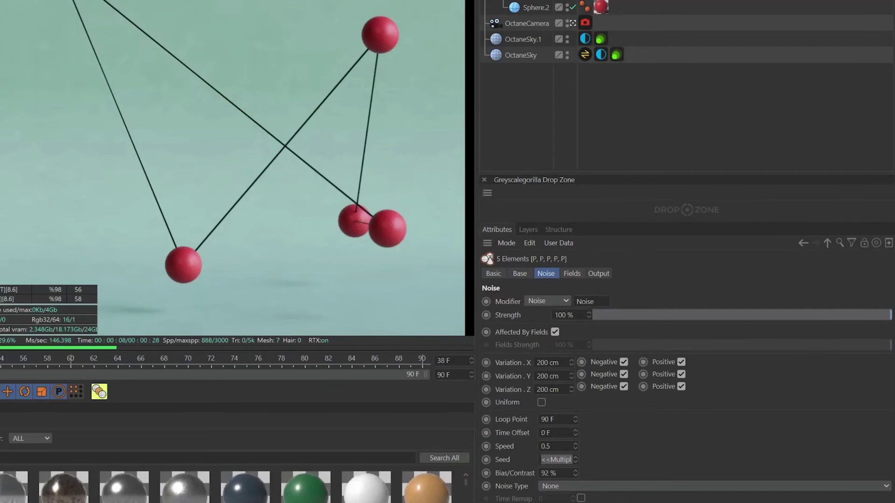
Step: Try the Box noise type on the five nulls' Signal Noise modifiers, and switch them to Blistered Turbulence
{"action": "left_click", "coordinate": [575, 487]}
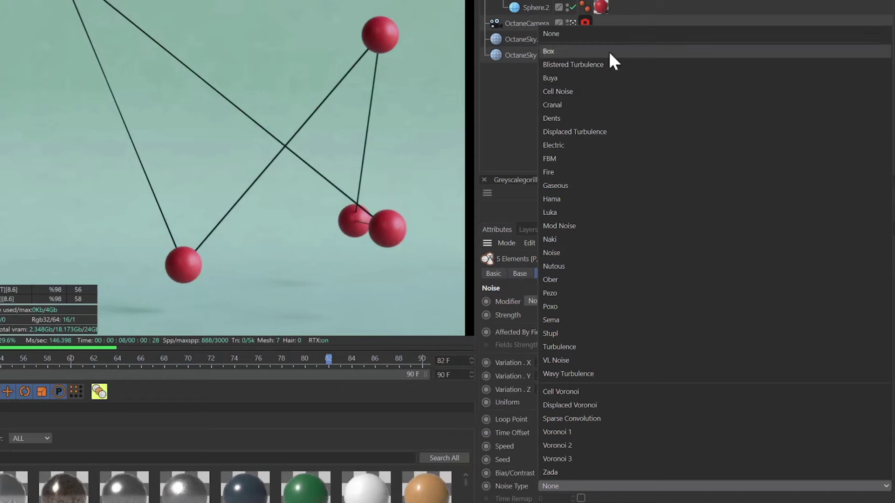
{"action": "left_click", "coordinate": [641, 51]}
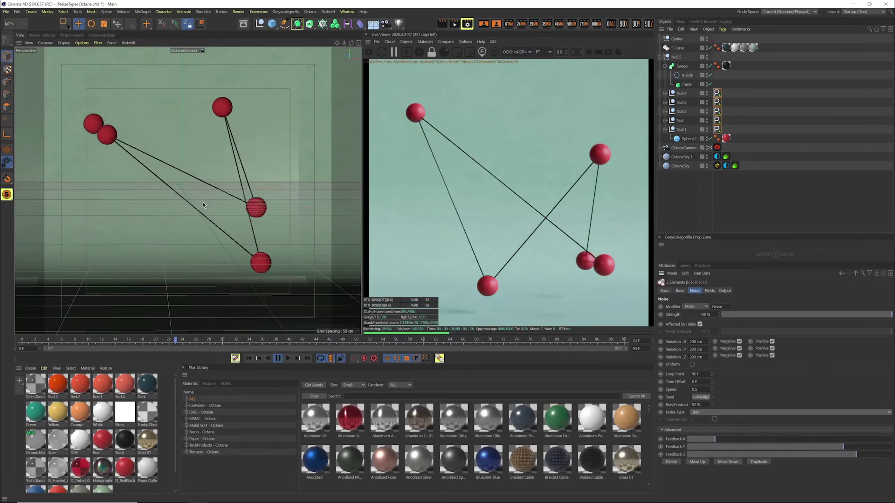
{"action": "left_click", "coordinate": [731, 412]}
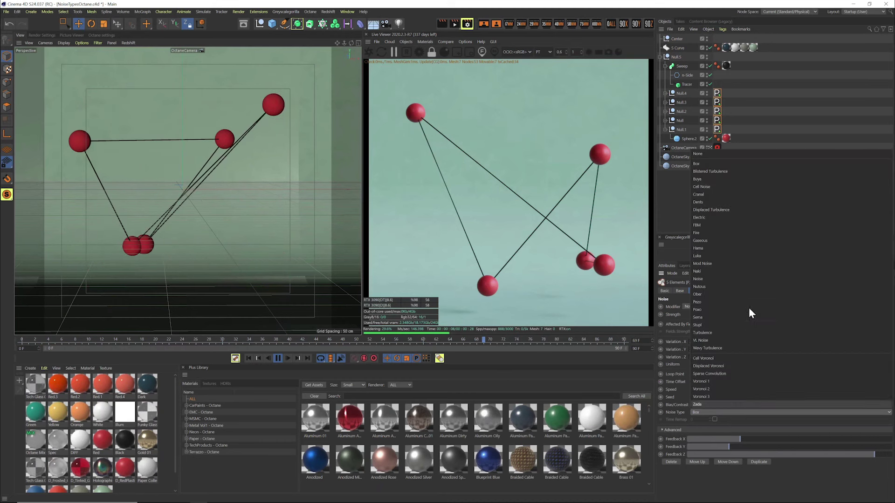
{"action": "left_click", "coordinate": [740, 171]}
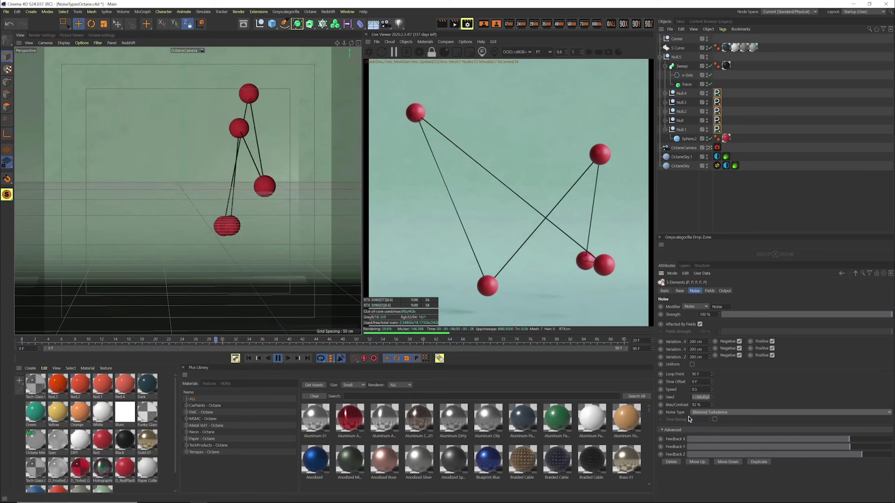
Step: Try a speed of 0.1 on the five Noise modifiers, and raise it to 1
{"action": "type", "text": "0.1"}
{"action": "key", "text": "Return"}
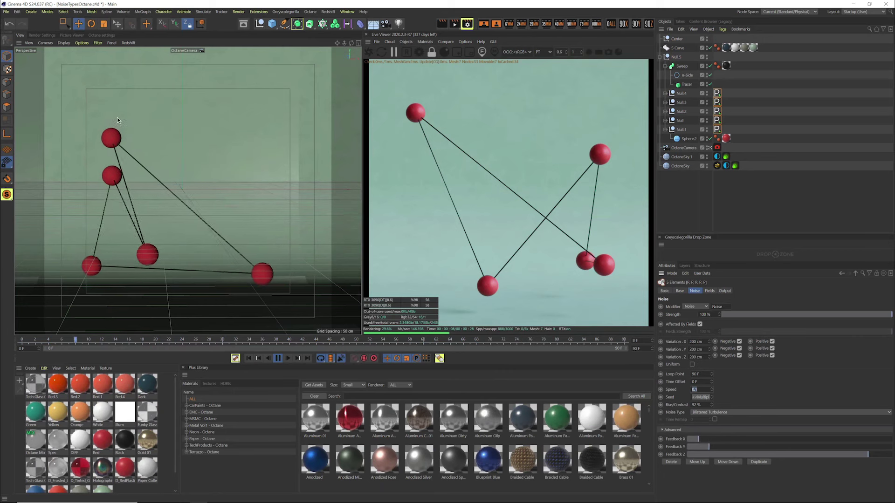
{"action": "type", "text": "1"}
{"action": "key", "text": "Return"}
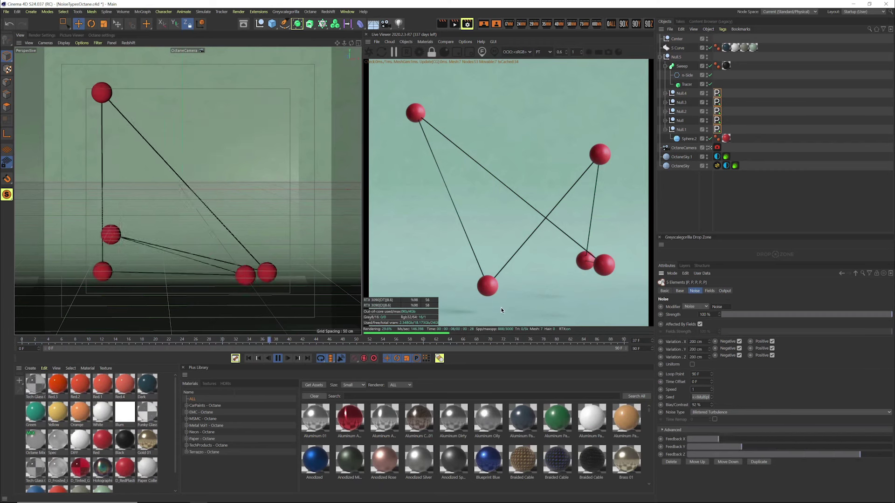
Step: Set the speed to 0.4 on the five Noise modifiers and switch their noise type to Boya
{"action": "type", "text": "0.4"}
{"action": "key", "text": "Return"}
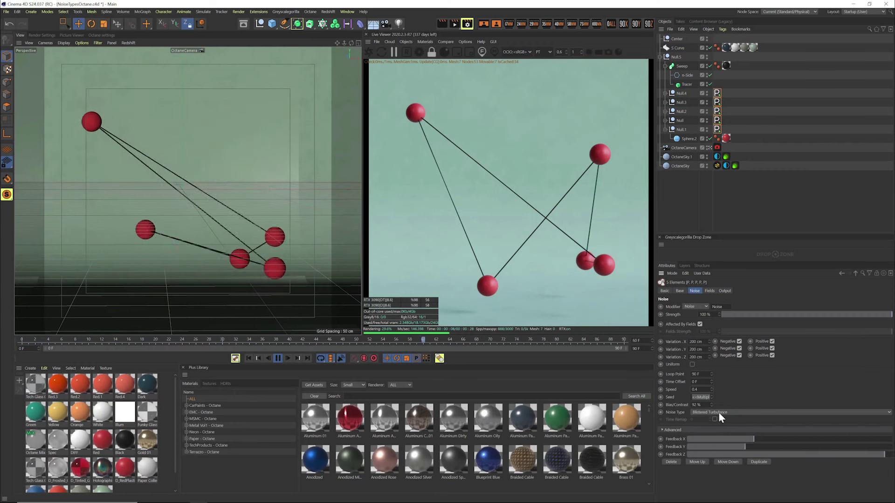
{"action": "left_click", "coordinate": [721, 413]}
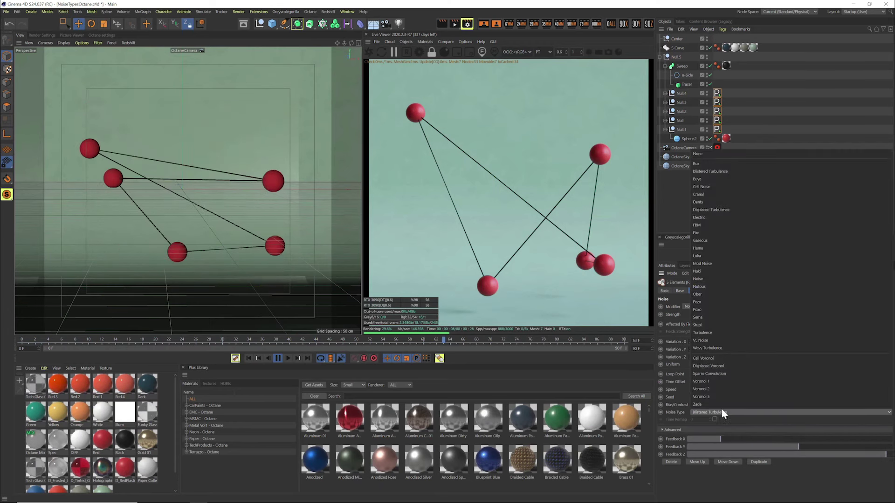
{"action": "left_click", "coordinate": [735, 179]}
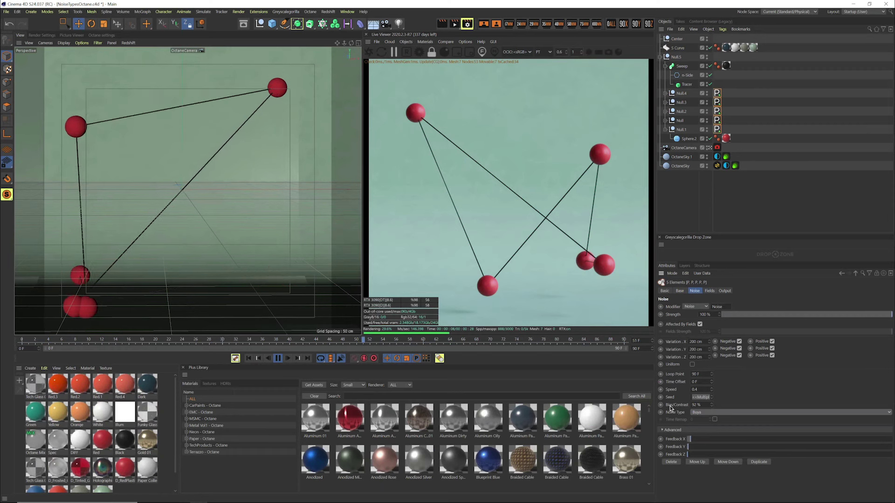
Step: Try a Bias/Contrast of 0% on the five Noise modifiers, and raise it to 100%
{"action": "left_click", "coordinate": [711, 406]}
{"action": "left_click_drag", "start_coordinate": [712, 404], "coordinate": [705, 439]}
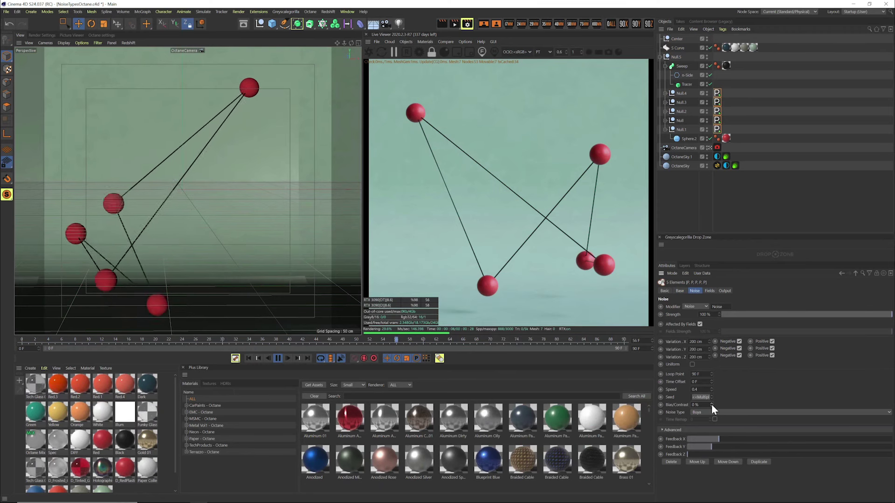
{"action": "left_click_drag", "start_coordinate": [711, 404], "coordinate": [716, 387]}
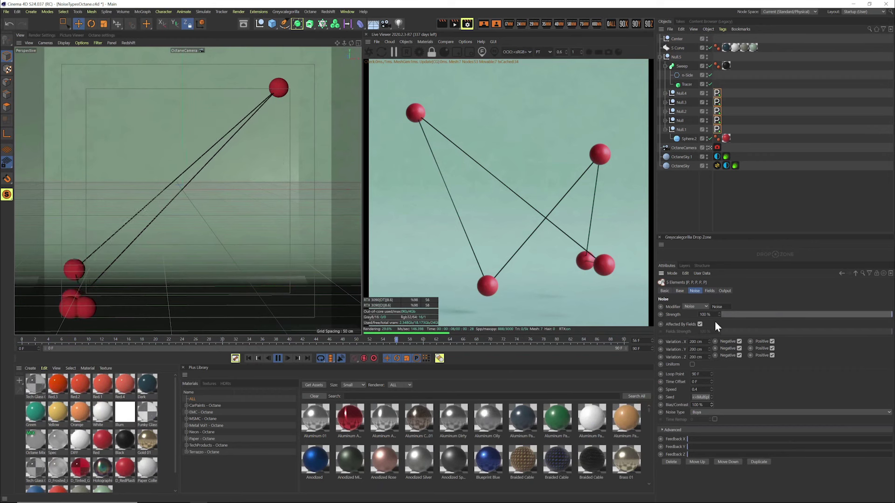
Step: Switch the five modifiers' noise type to Naki, try a Bias/Contrast of 1%, and set it to 73%
{"action": "left_click", "coordinate": [714, 413]}
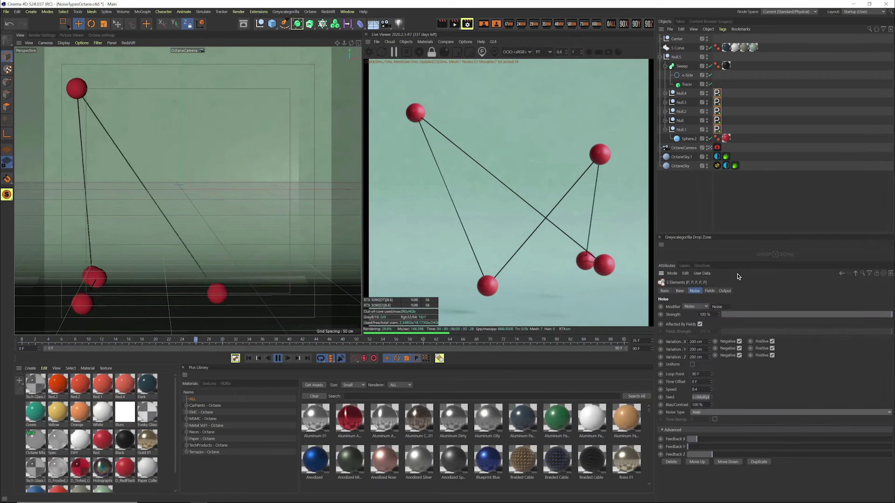
{"action": "mouse_move", "coordinate": [712, 406]}
{"action": "left_mouse_down"}
{"action": "mouse_move", "coordinate": [710, 441]}
{"action": "mouse_move", "coordinate": [716, 412]}
{"action": "left_mouse_up"}
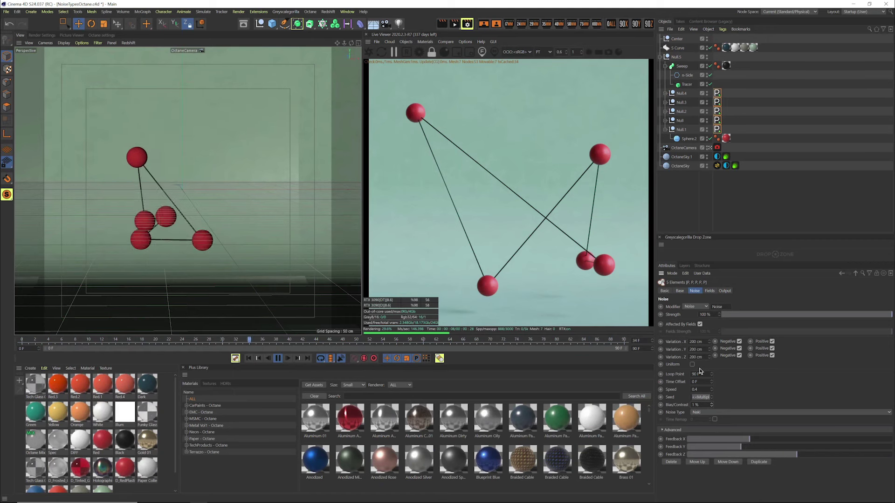
{"action": "left_click_drag", "start_coordinate": [714, 396], "coordinate": [719, 382]}
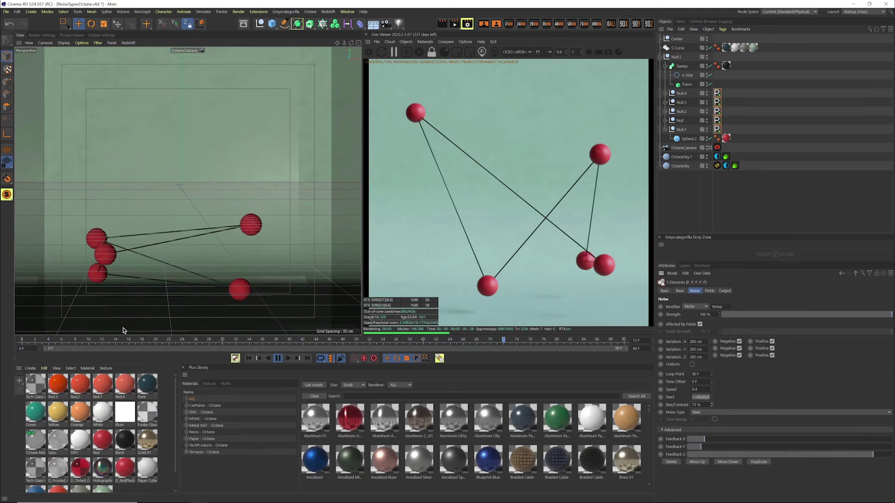
Step: Switch the noise type of the five Noise modifiers to Box and look over the other available noise types
{"action": "left_click", "coordinate": [720, 413]}
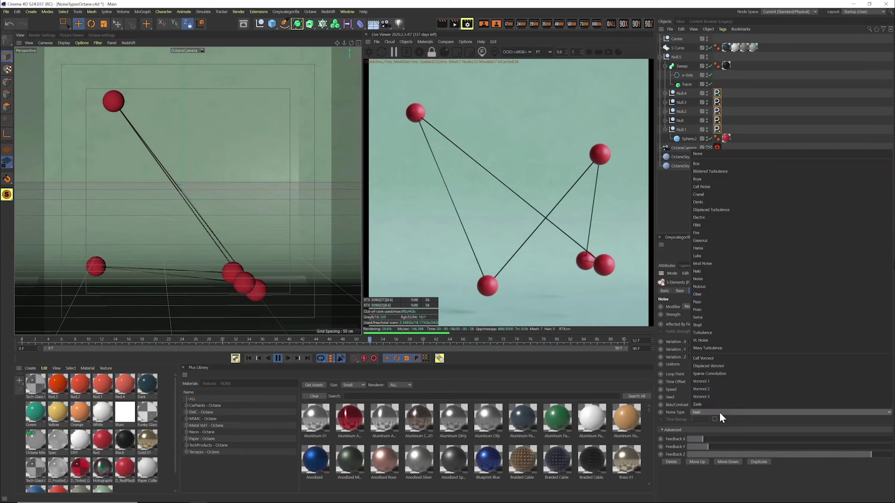
{"action": "left_click", "coordinate": [736, 165]}
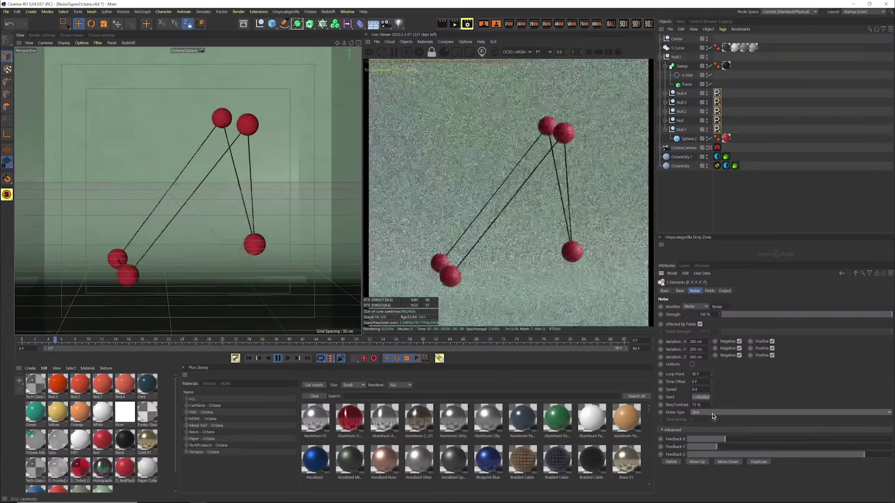
{"action": "left_click", "coordinate": [712, 413]}
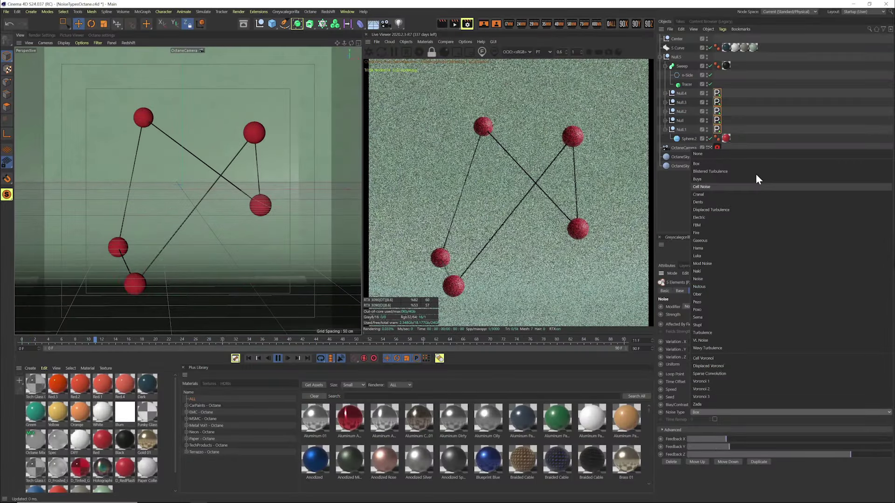
{"action": "left_click", "coordinate": [677, 204]}
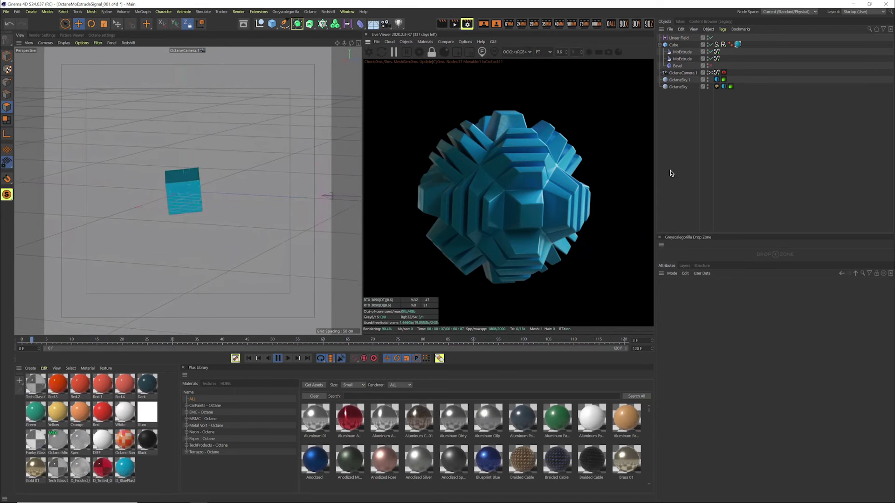
Step: Review the Signal settings on the upper MoExtrude, the cube's rotation Noise, and the camera's focal length Noise
{"action": "left_click", "coordinate": [716, 53]}
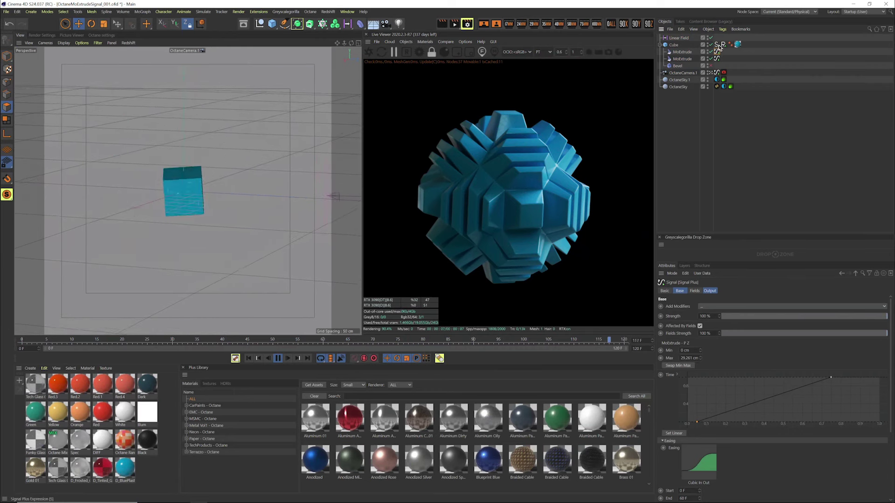
{"action": "left_click", "coordinate": [723, 44]}
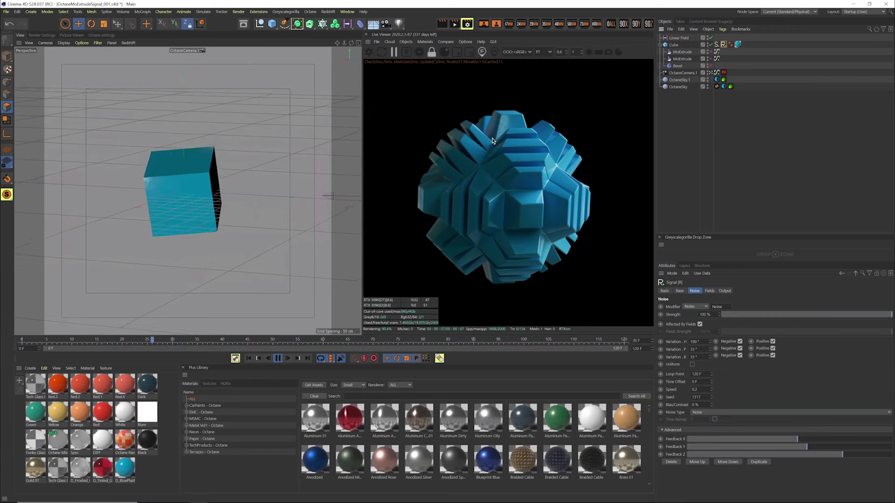
{"action": "left_click", "coordinate": [719, 74]}
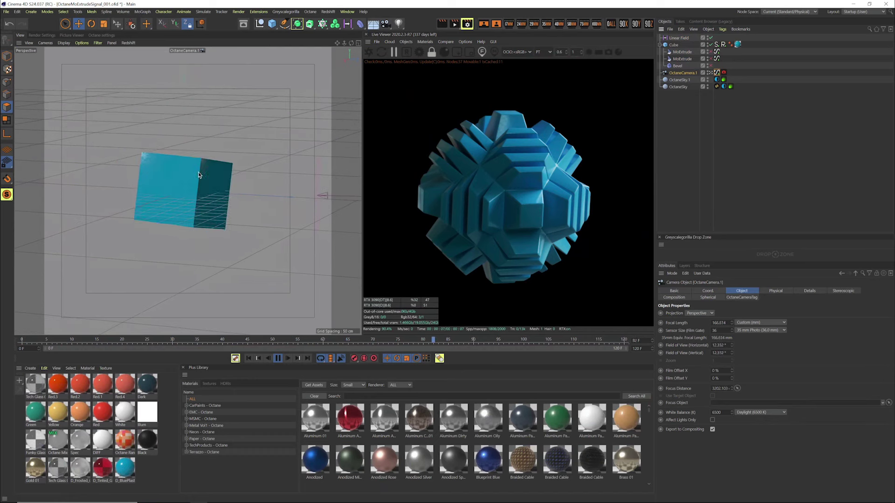
{"action": "left_click", "coordinate": [717, 73]}
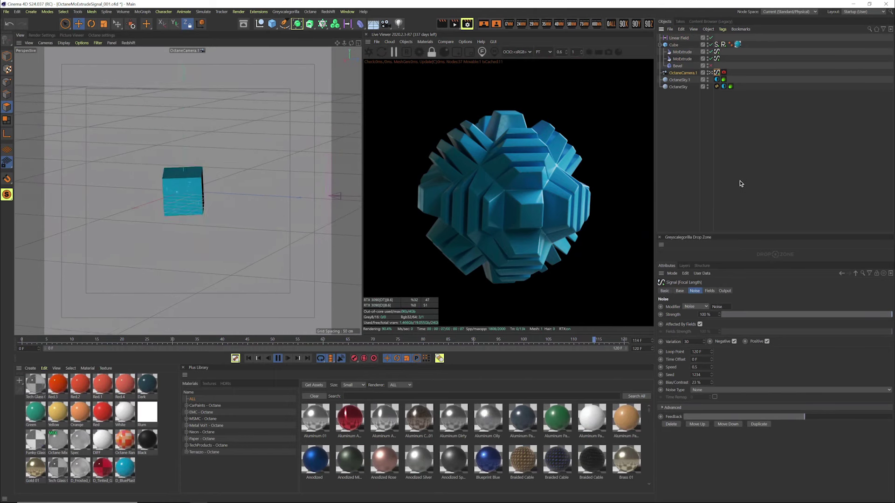
Step: Move the Linear Field across the cube and back along its axis during playback
{"action": "left_click", "coordinate": [679, 38]}
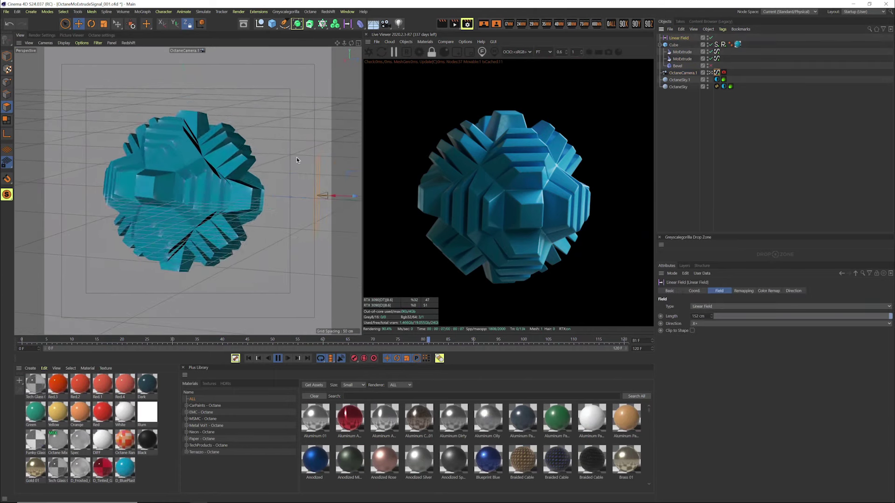
{"action": "left_click_drag", "start_coordinate": [340, 197], "coordinate": [82, 182]}
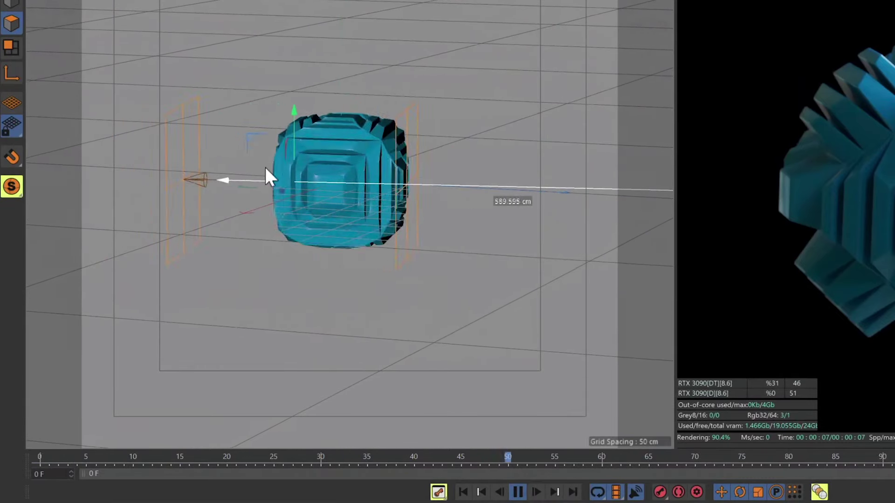
{"action": "left_click_drag", "start_coordinate": [416, 159], "coordinate": [605, 164]}
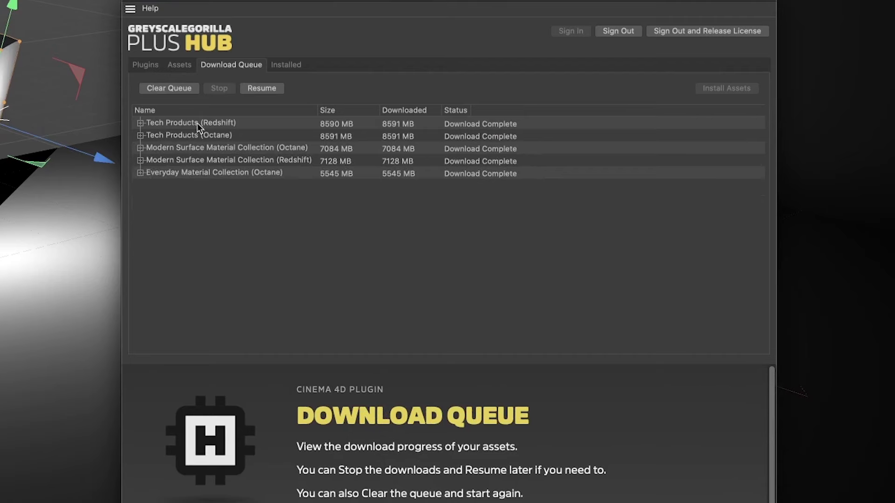
Step: Expand the Everyday Material, both Modern Surface Material, and Tech Products (Octane) entries in the Greyscalegorilla Plus Hub download queue
{"action": "left_click", "coordinate": [140, 172]}
{"action": "left_click", "coordinate": [140, 160]}
{"action": "left_click", "coordinate": [140, 148]}
{"action": "left_click", "coordinate": [140, 135]}
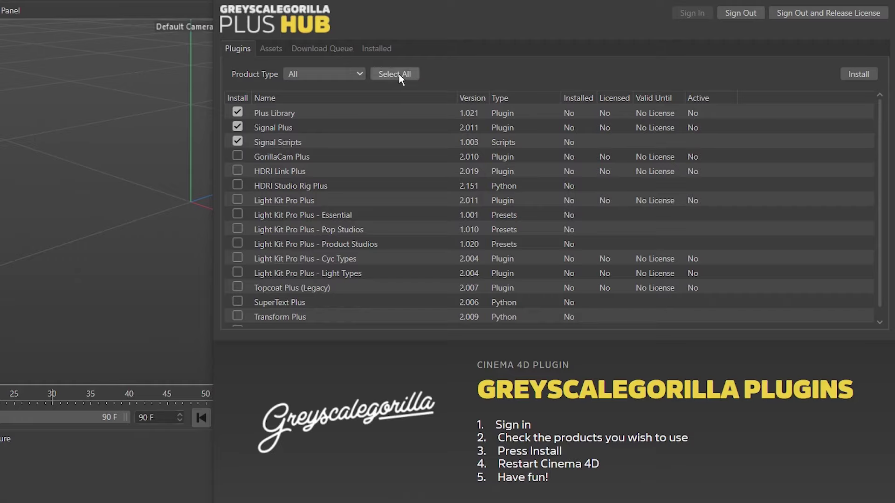
Step: Mark all the listed Greyscalegorilla plugins for installation
{"action": "left_click", "coordinate": [398, 74]}
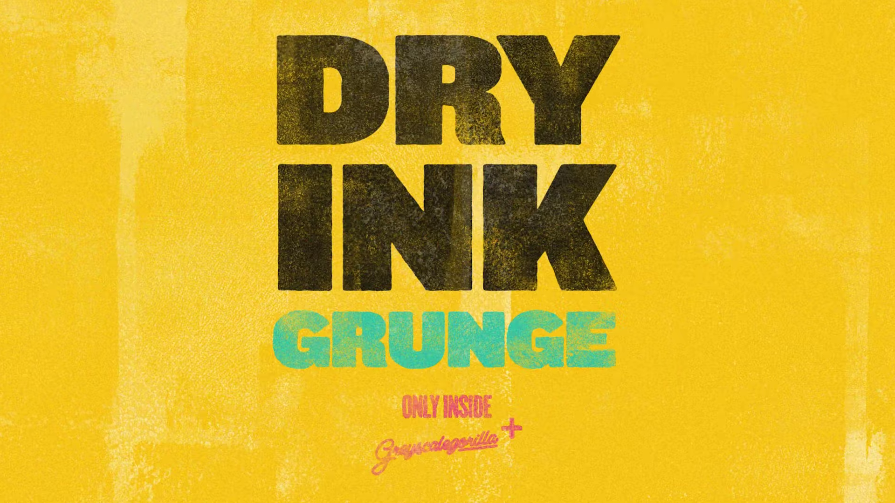